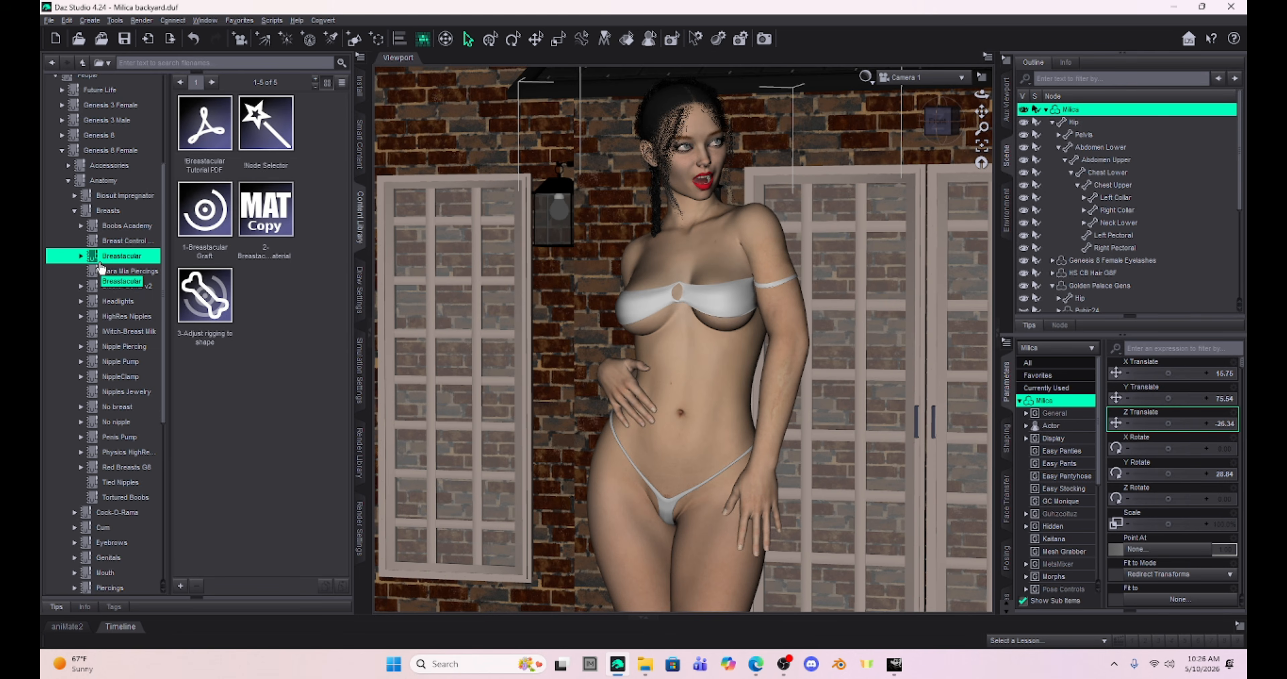
Step: Set the Maui Wowie Top's Fit To target to Breastacular
mouse_move(223, 247)
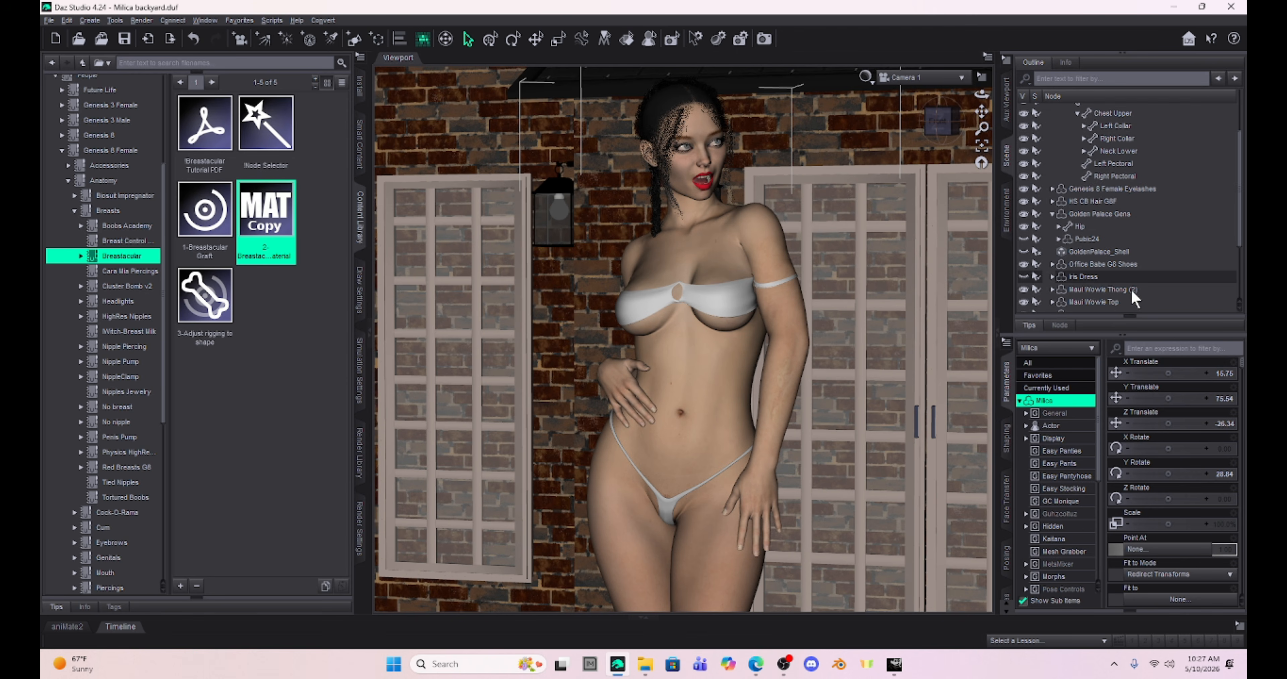
click(1110, 302)
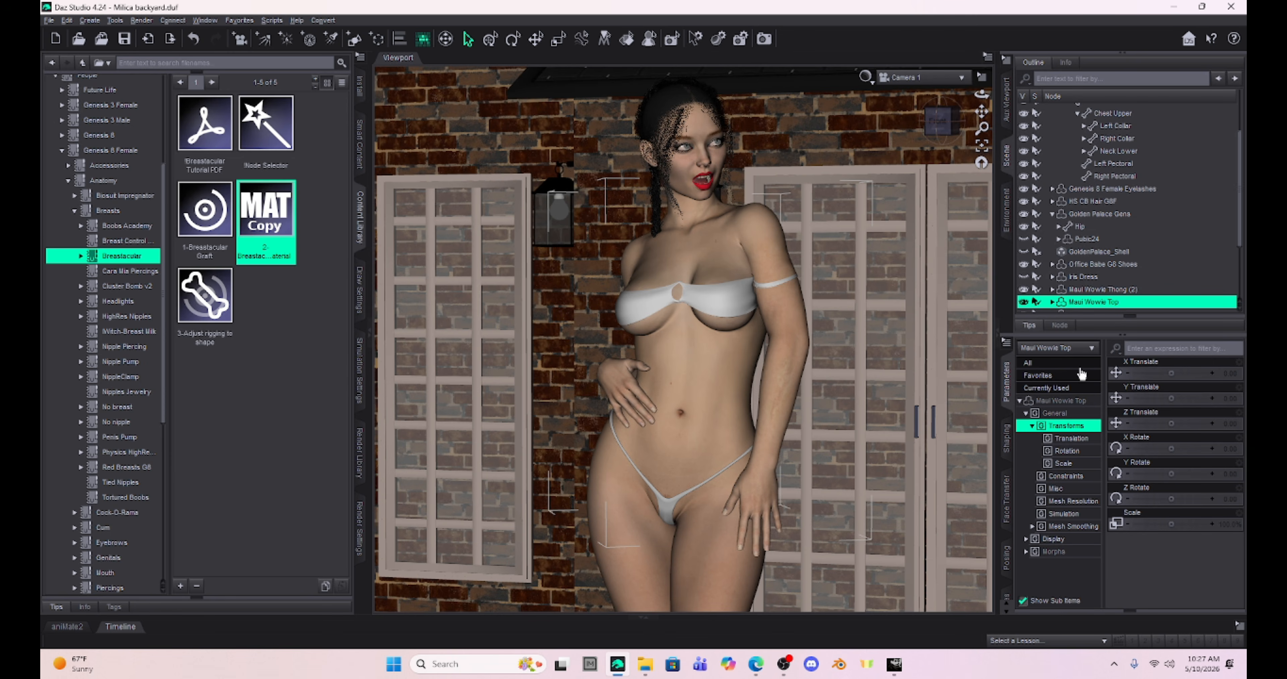
scroll(1115, 257, down, 2)
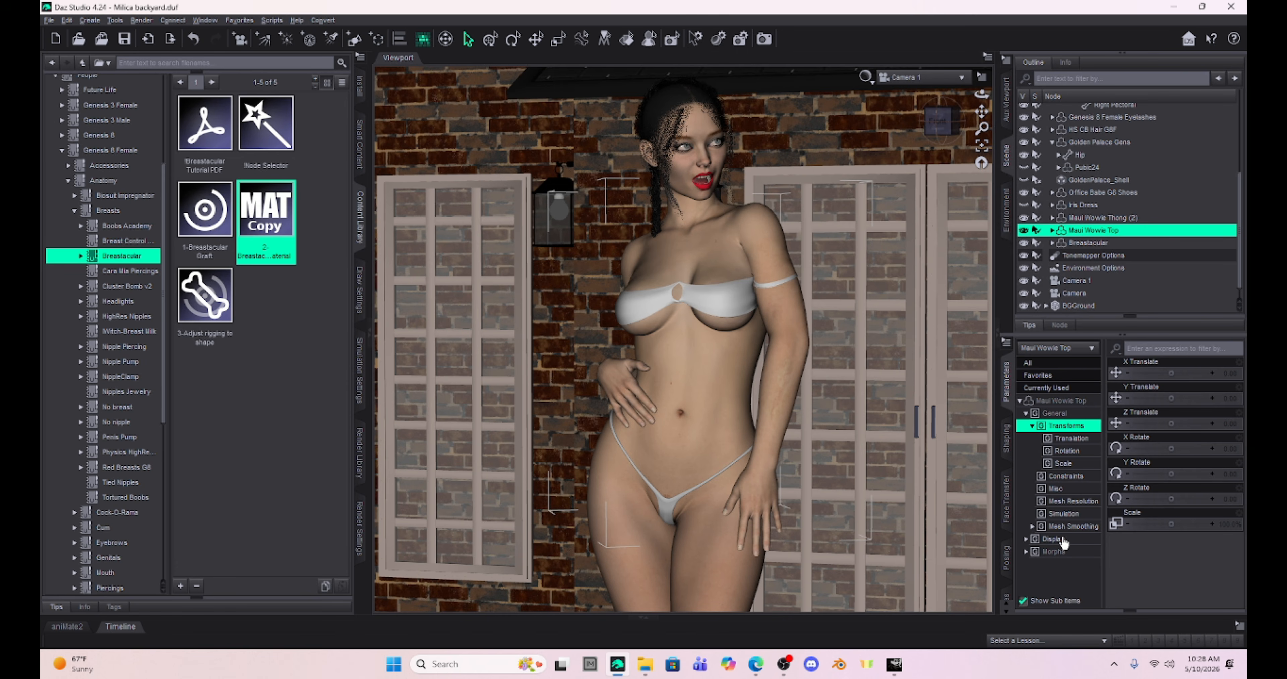
click(1051, 413)
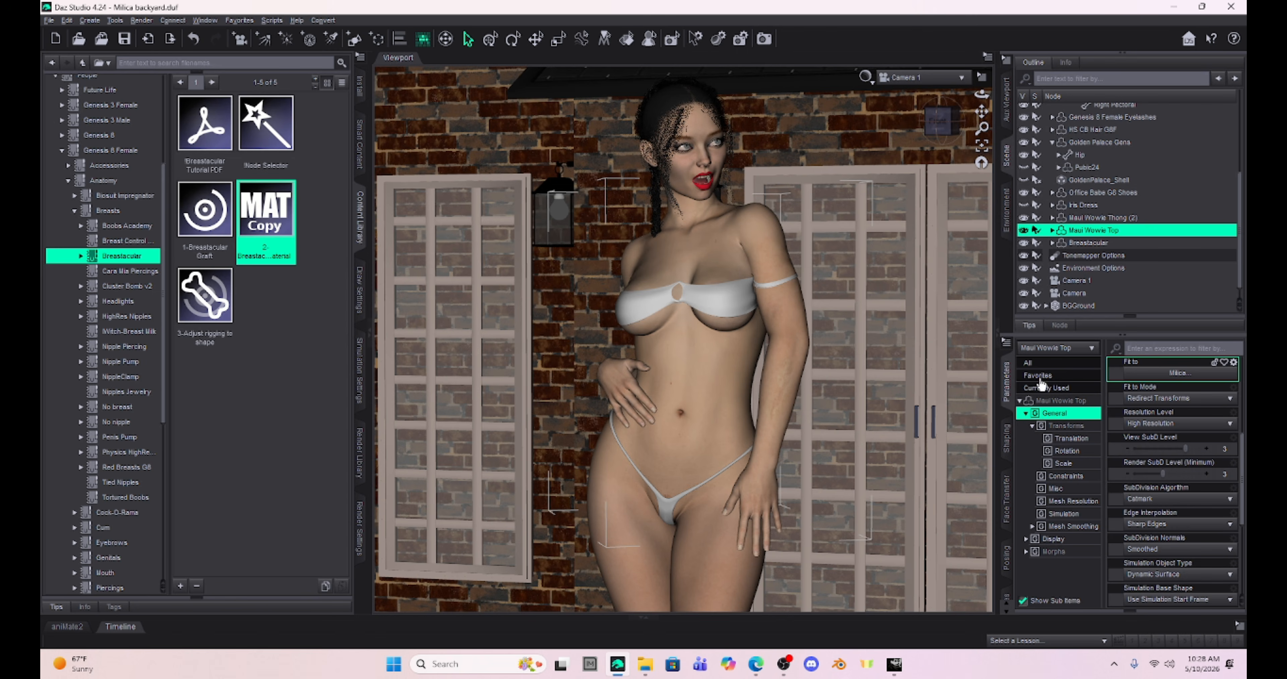
click(1177, 375)
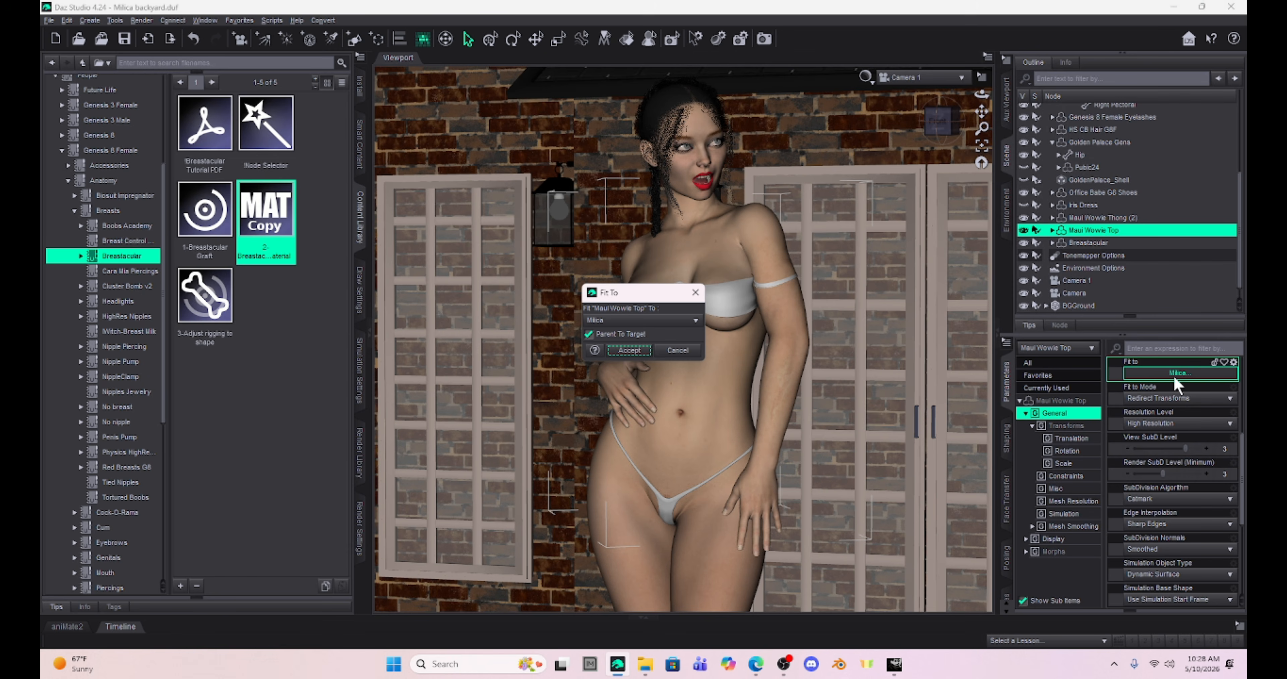
click(685, 327)
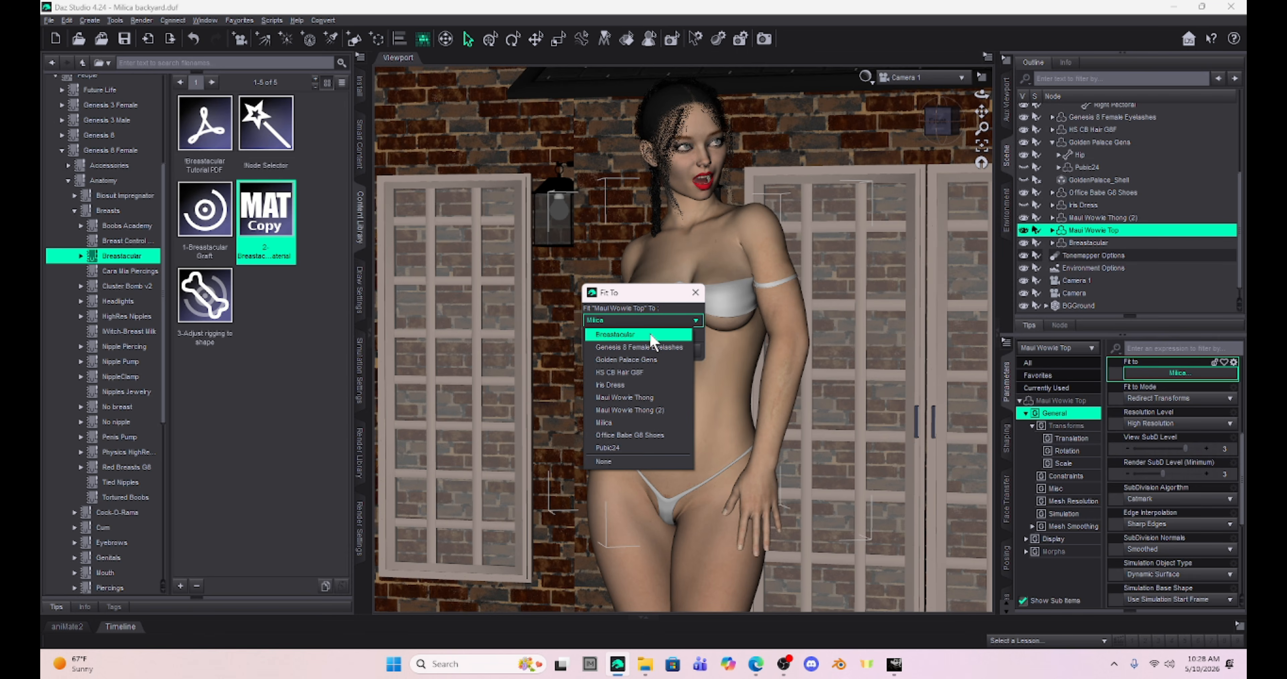
click(607, 335)
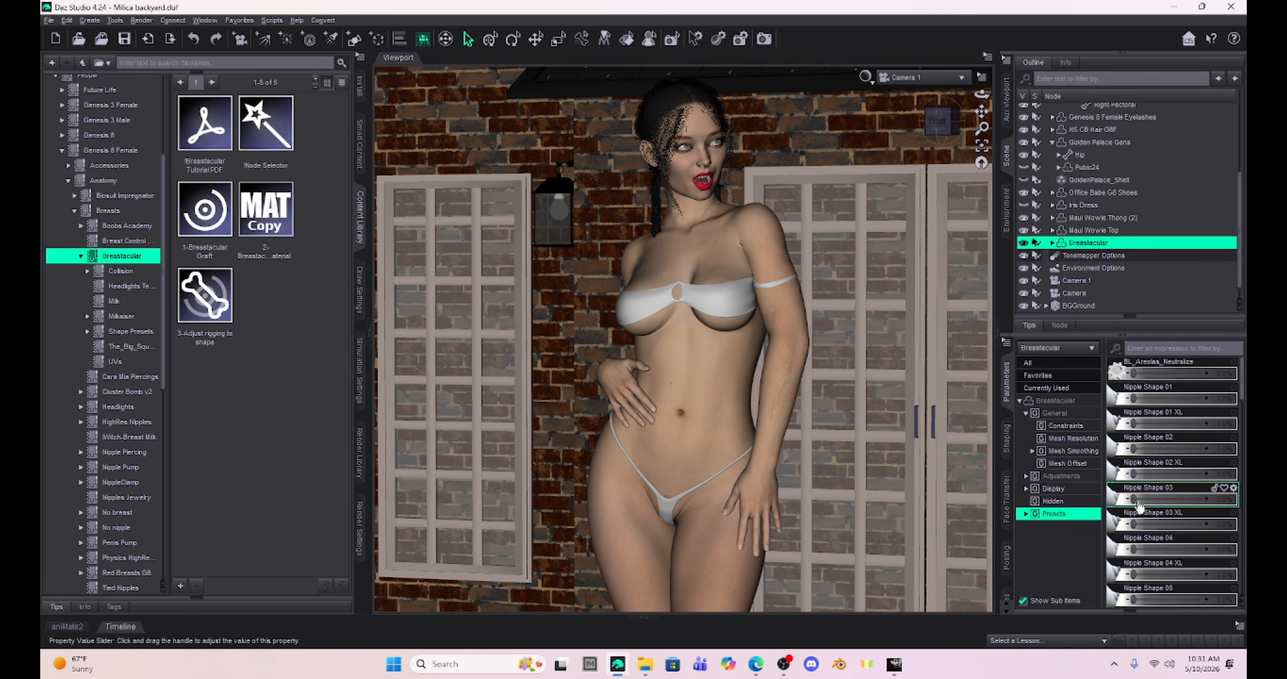
Step: Try the Nipple Shape 02 XL preset on the Breastacular graft at 49.5%, and return the preset to zero
mouse_move(1134, 497)
mouse_down()
mouse_move(1199, 495)
mouse_move(1130, 495)
mouse_up()
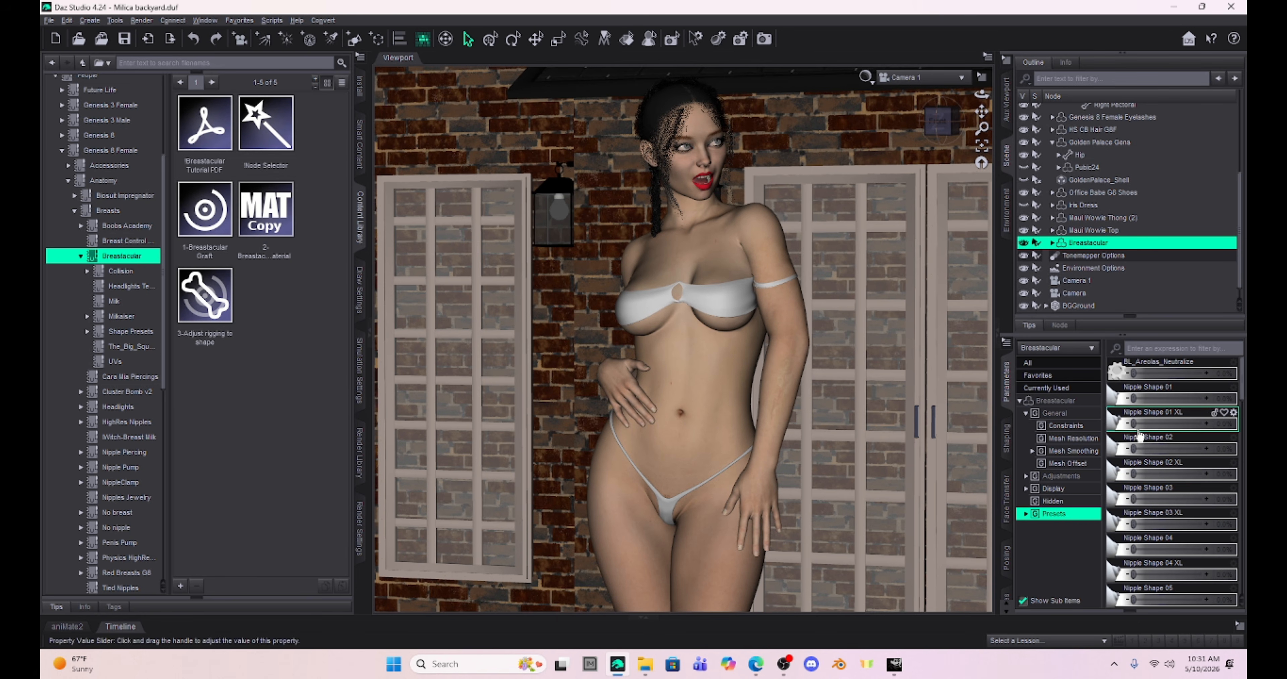
drag(1133, 473, 1167, 473)
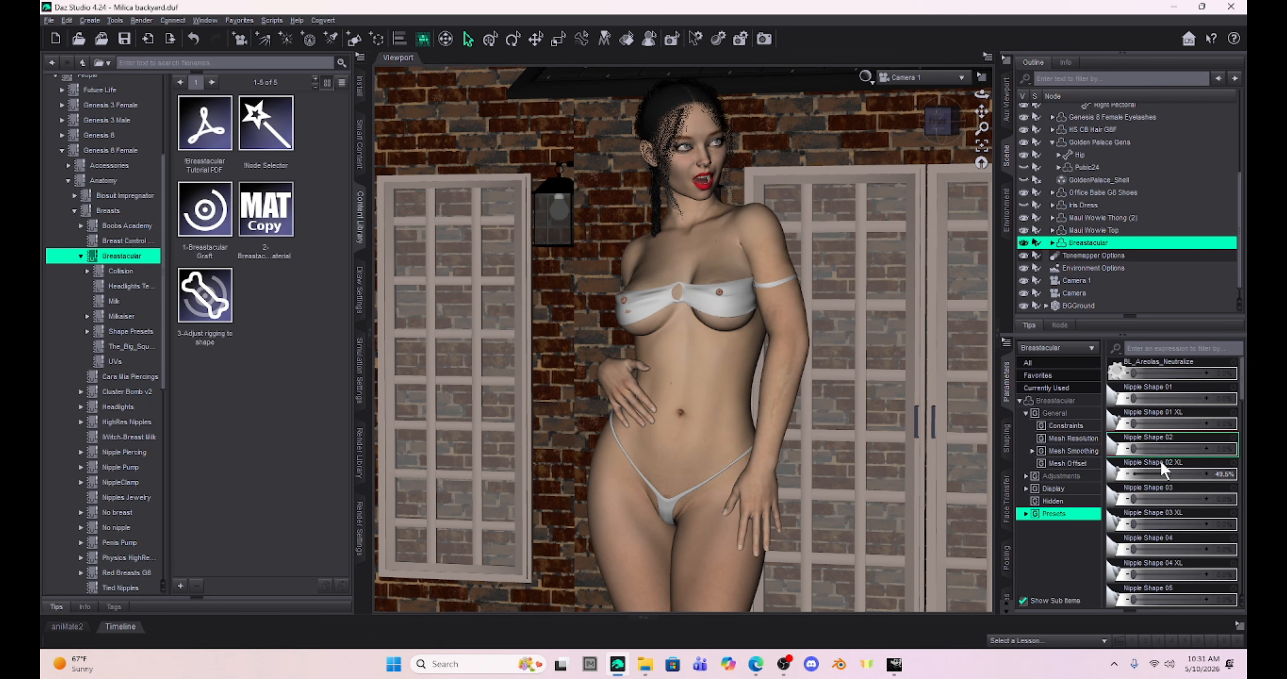
mouse_move(1168, 475)
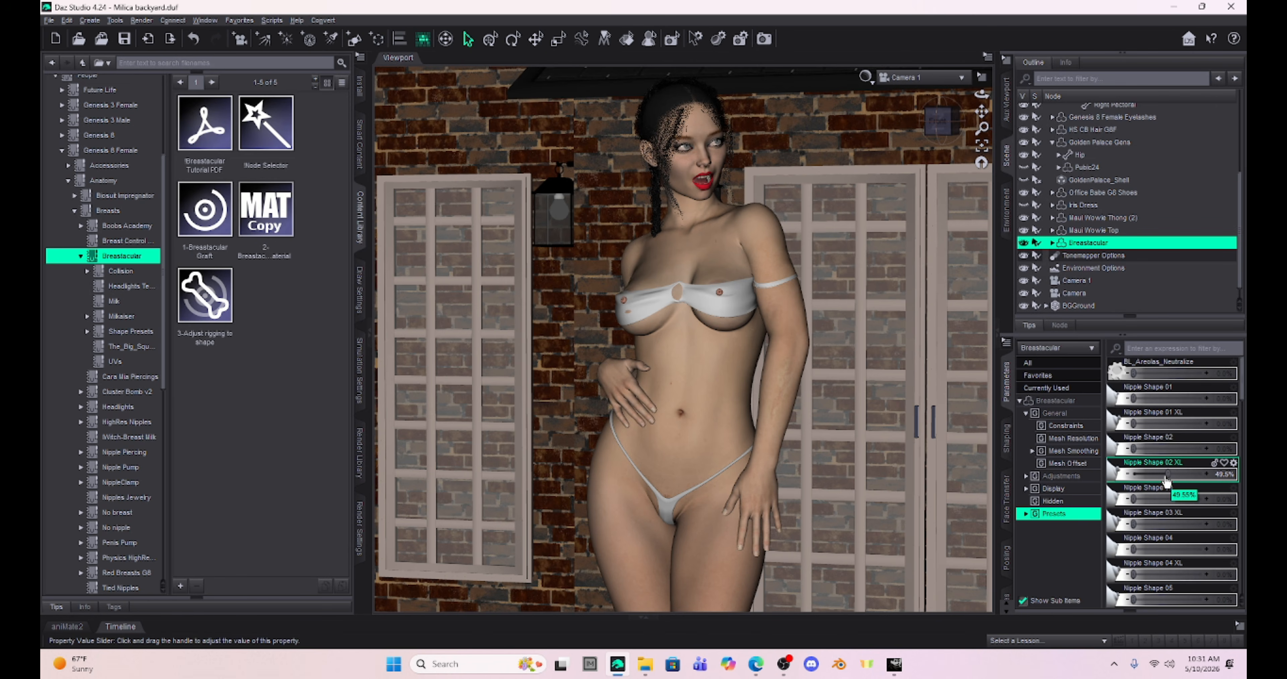
drag(1166, 478, 1099, 479)
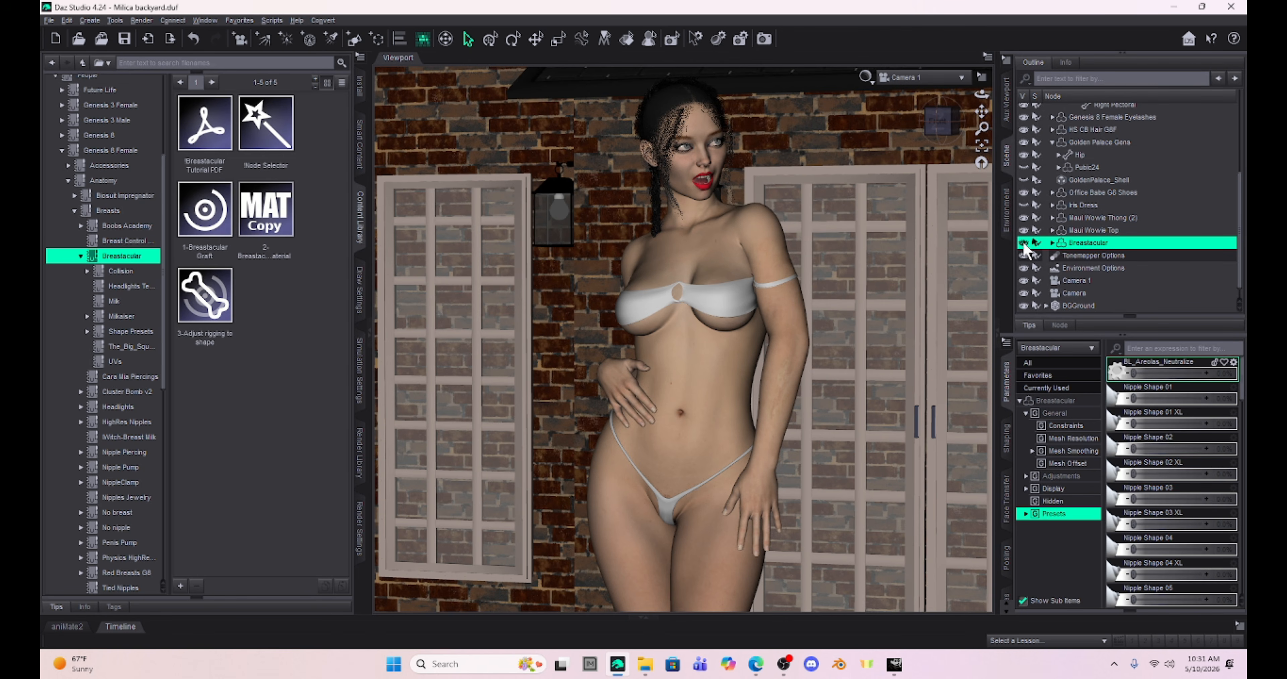
click(1023, 244)
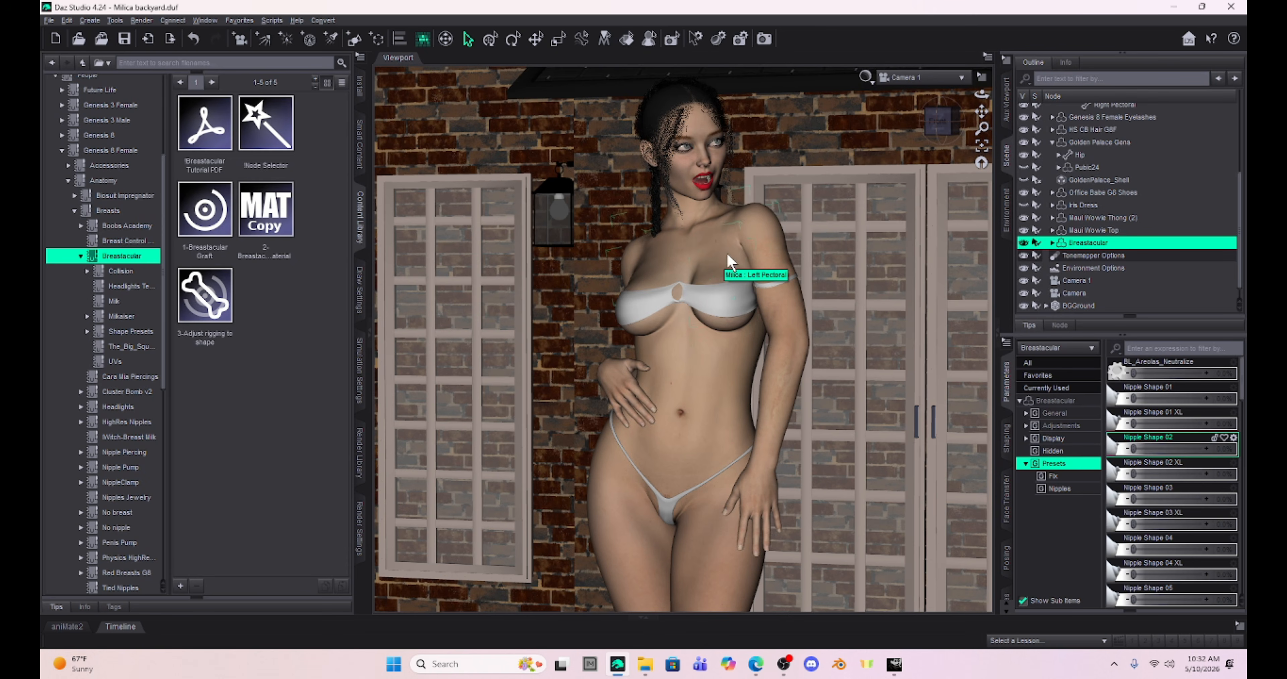
Step: Select the Milica figure and filter its parameters by "nipple"
click(712, 249)
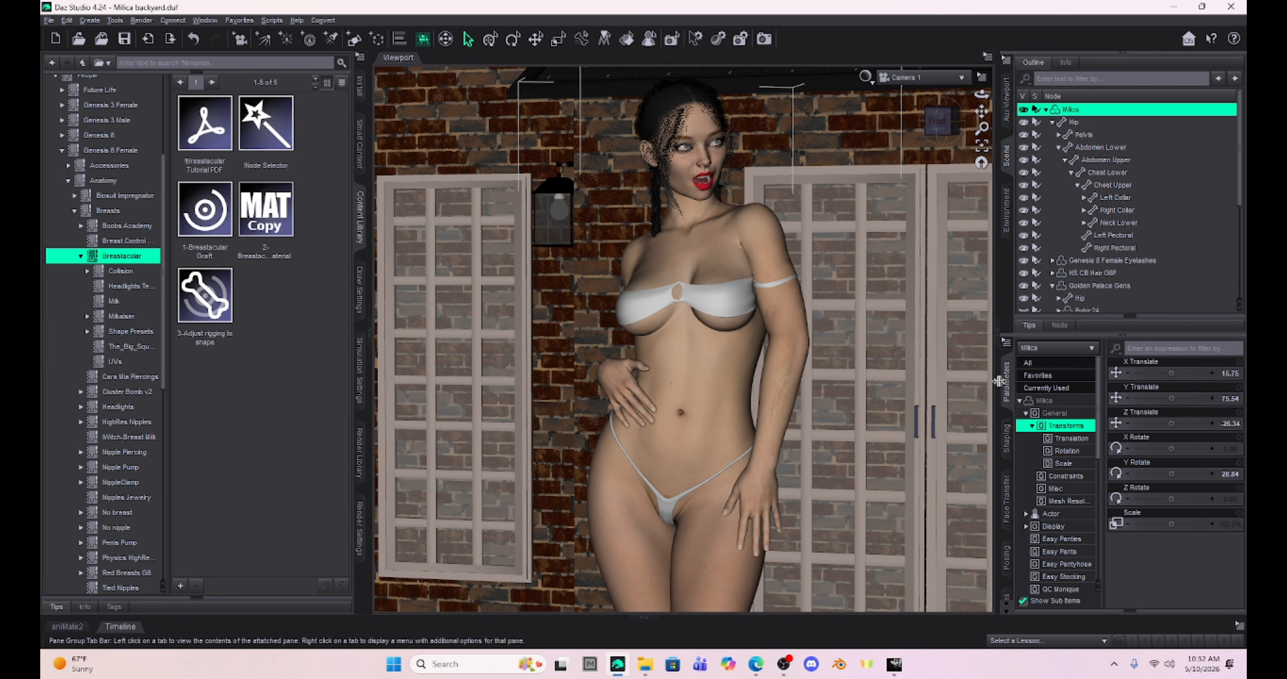
click(1050, 401)
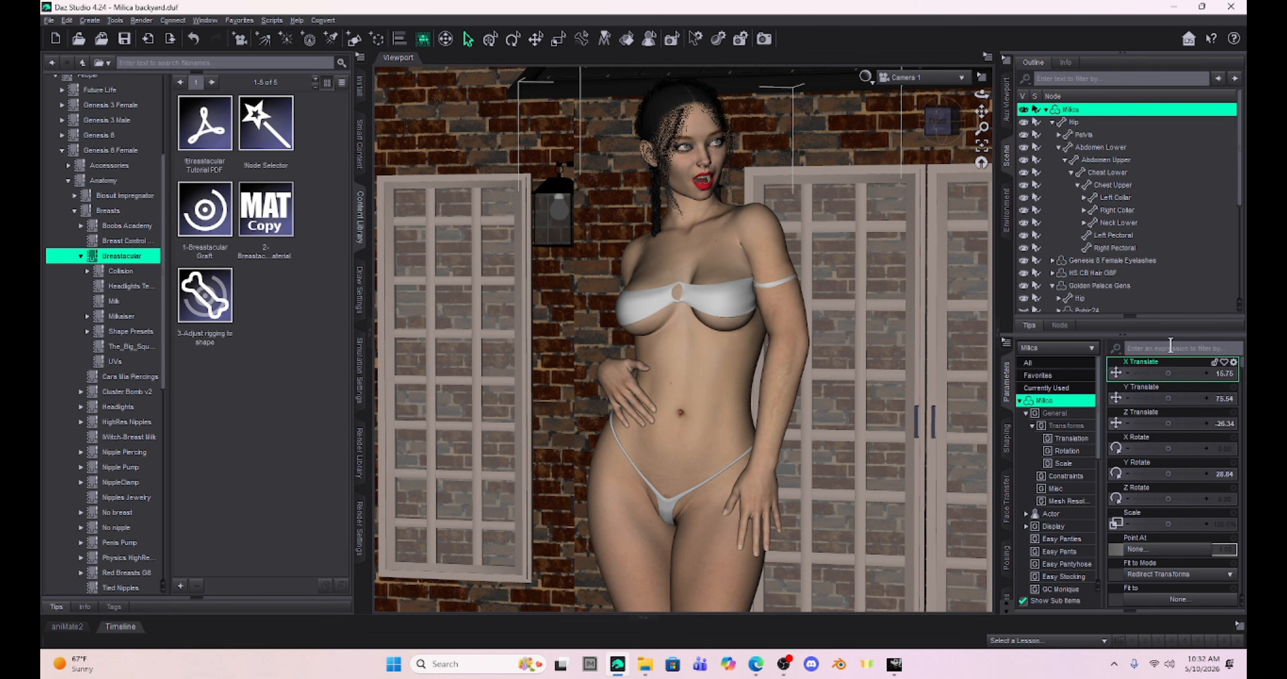
click(1169, 346)
text(nipple)
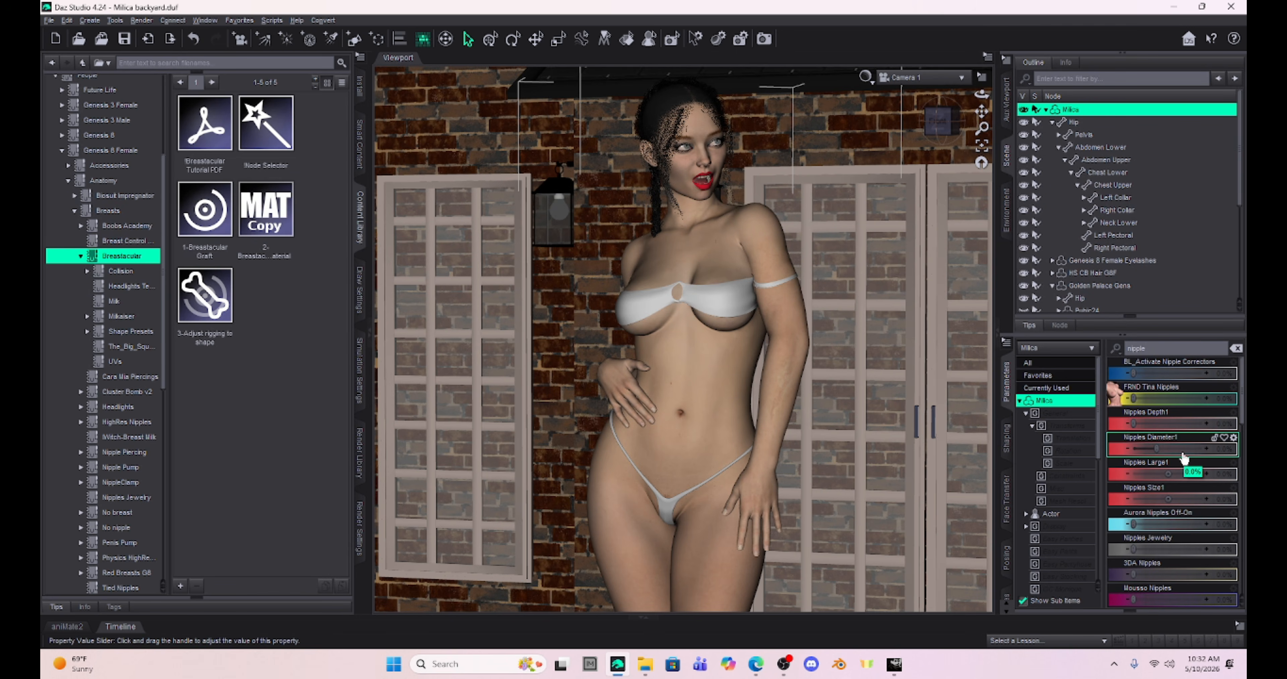
Step: Set the Milica figure's Nipples Large morph to 75.7% and Nipples Size to 100%
scroll(1178, 497, down, 5)
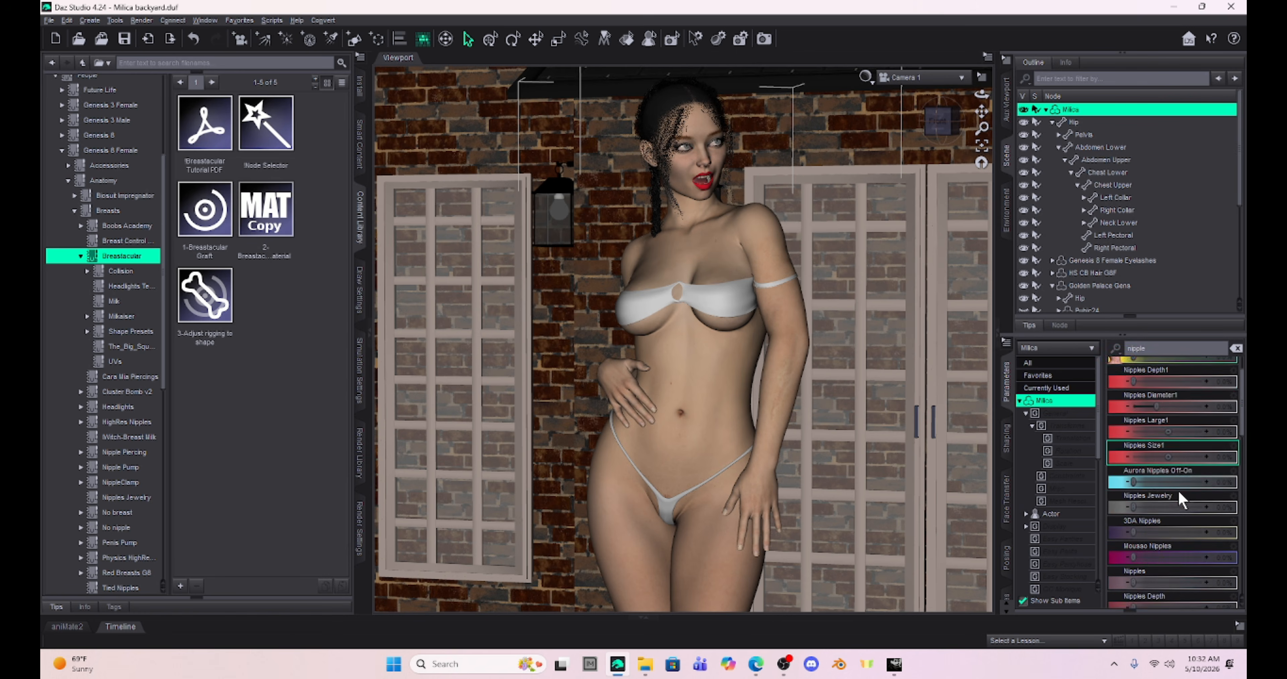
scroll(1178, 491, down, 2)
scroll(1177, 491, up, 2)
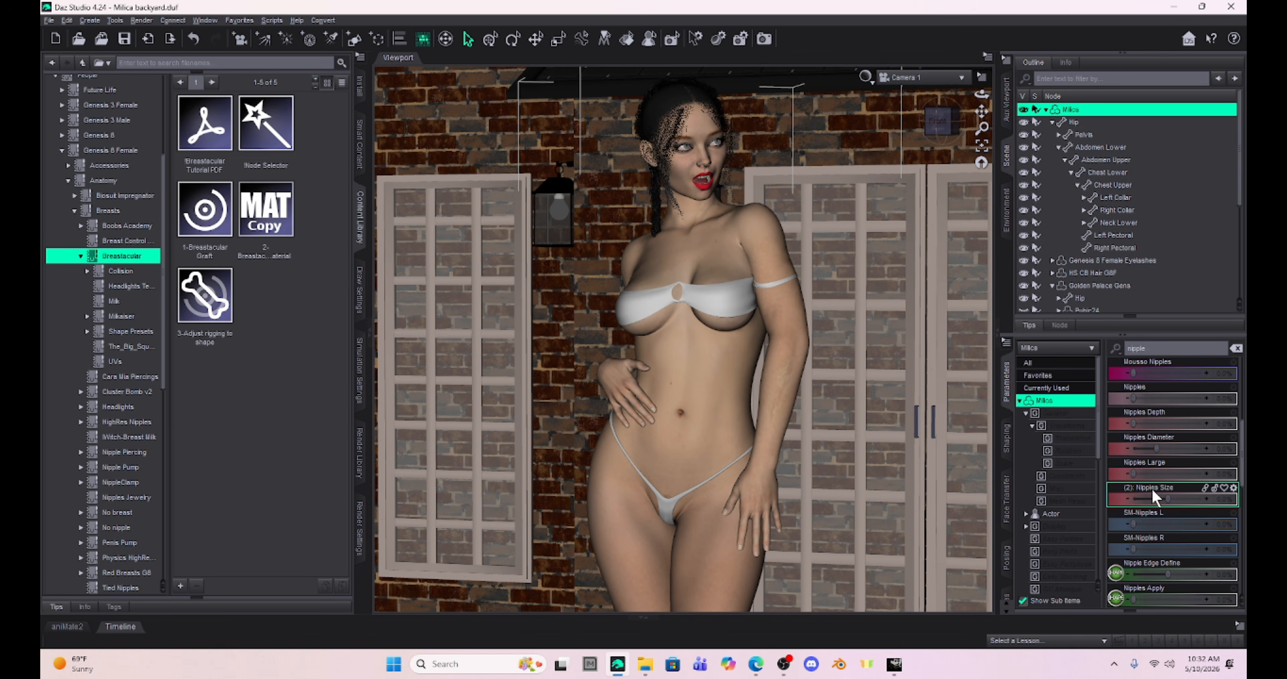
drag(1130, 475, 1185, 474)
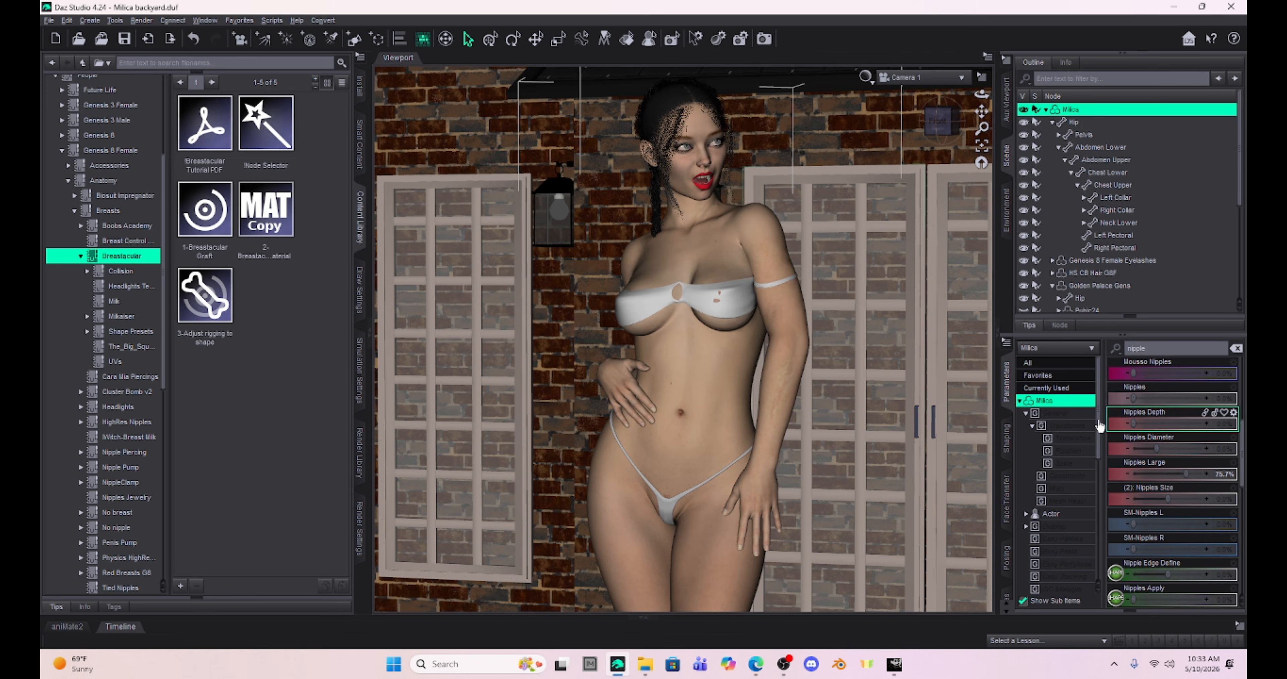
drag(1165, 501, 1207, 501)
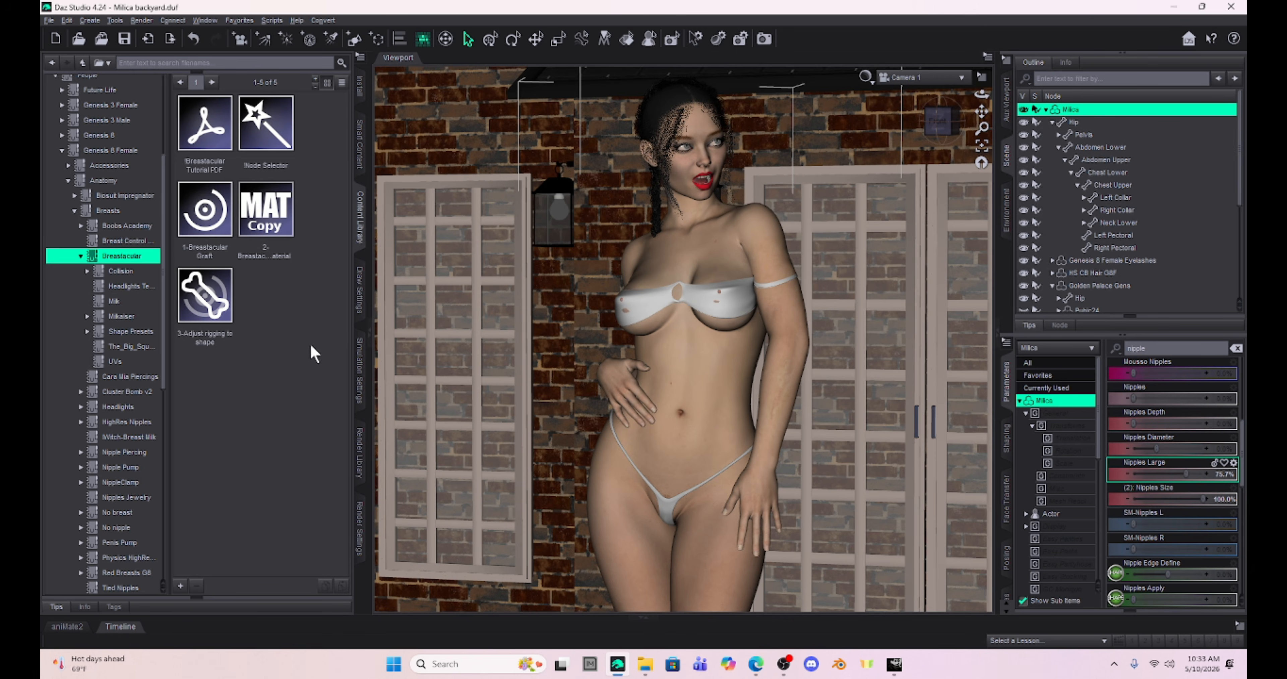
Step: Run a dForce simulation of the scene on the current frame
click(357, 372)
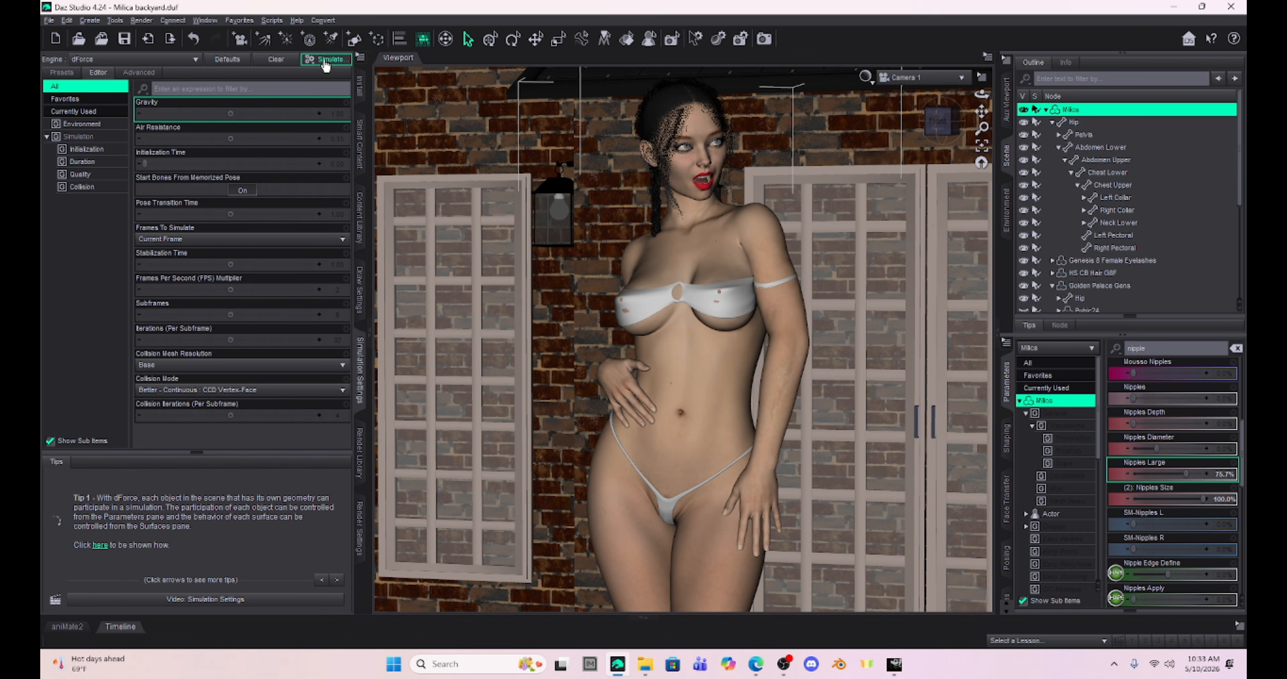
click(325, 59)
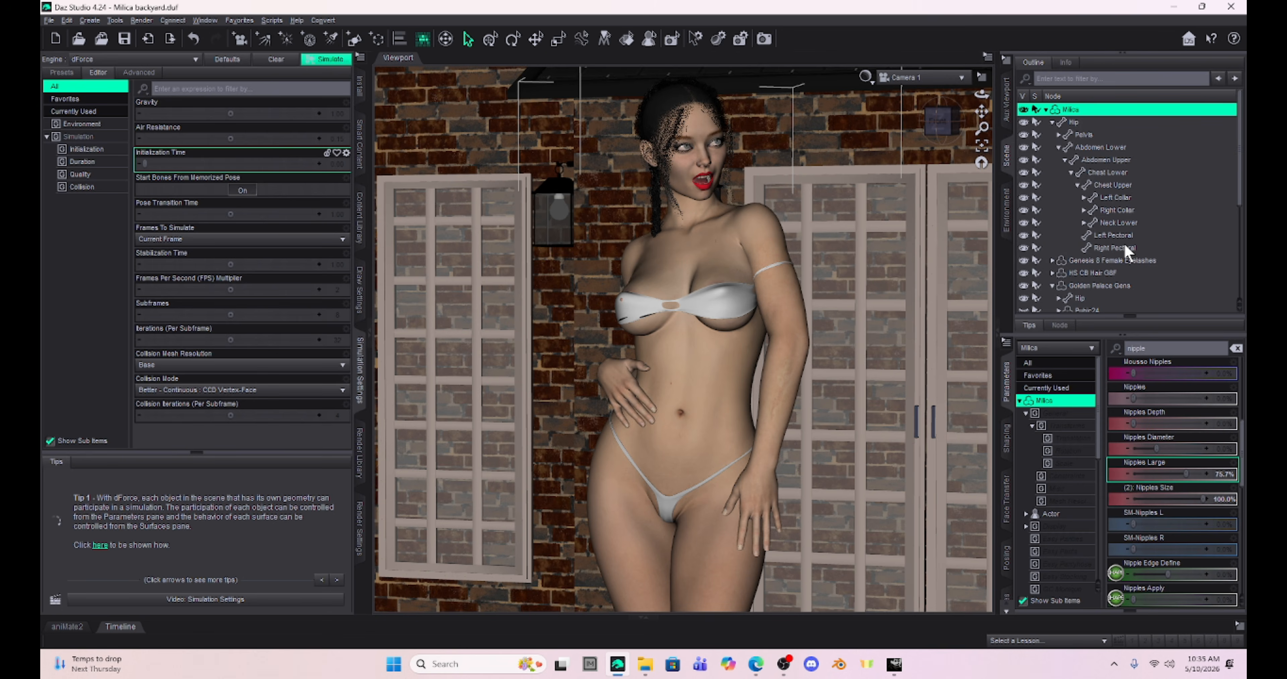
Step: Clear the parameter filter and set the Maui Wowie Top's Nipple Adjust morph to 51.7%
scroll(1124, 250, down, 4)
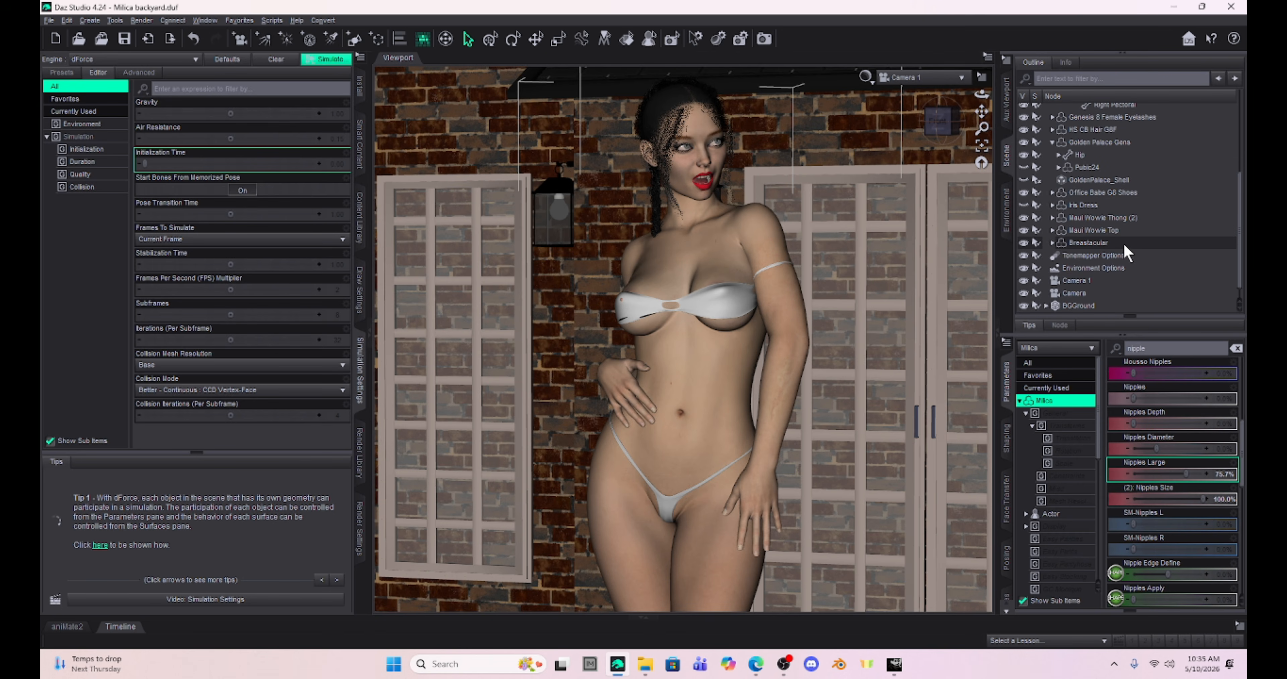
click(1091, 231)
drag(1162, 344, 1077, 353)
key(BackSpace)
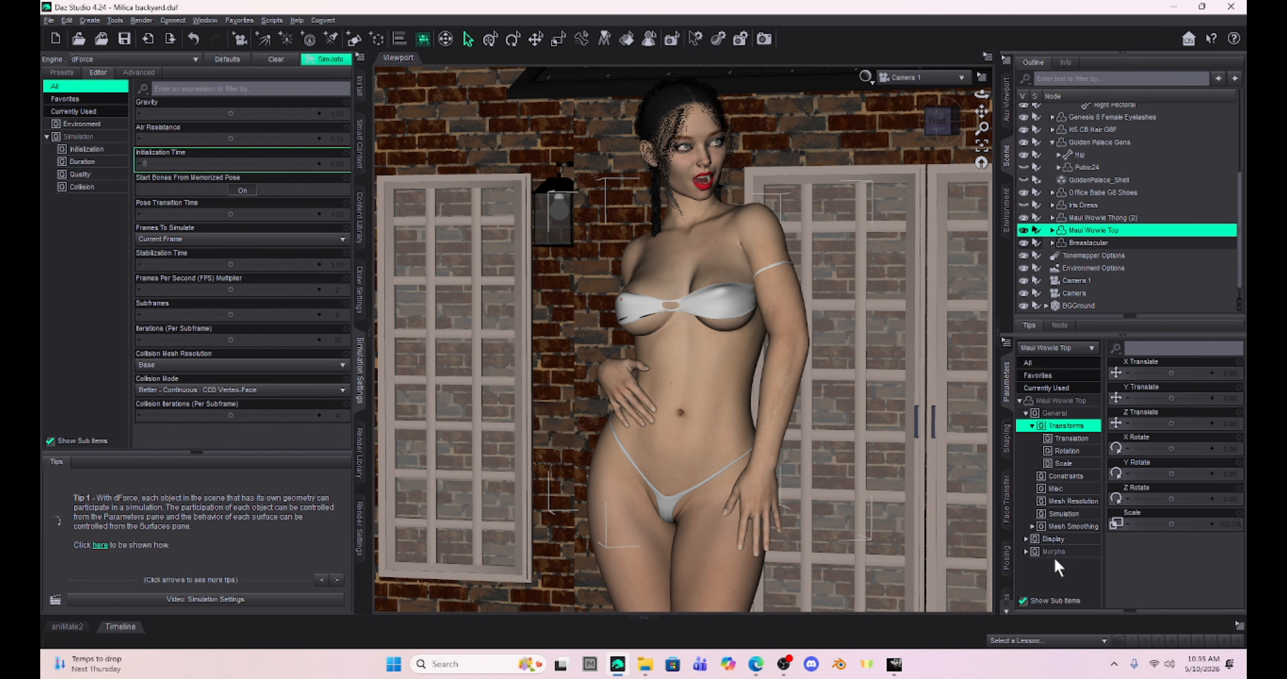
click(1051, 551)
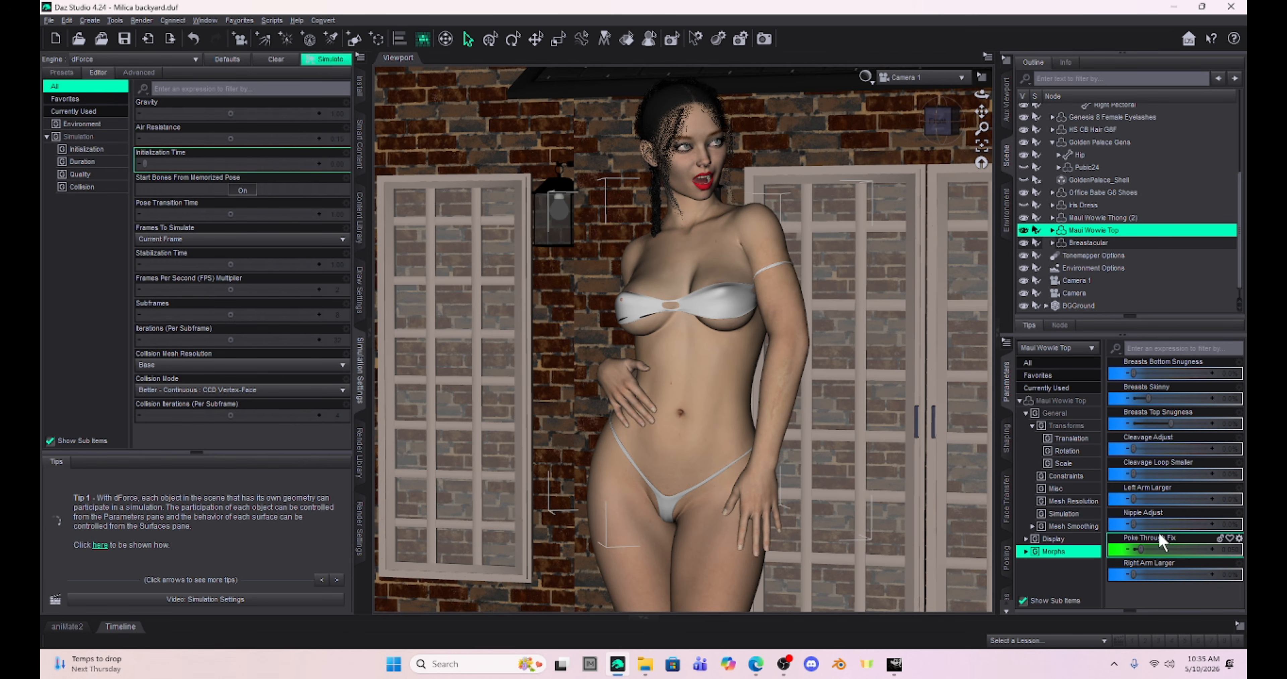
click(1212, 525)
click(1212, 525)
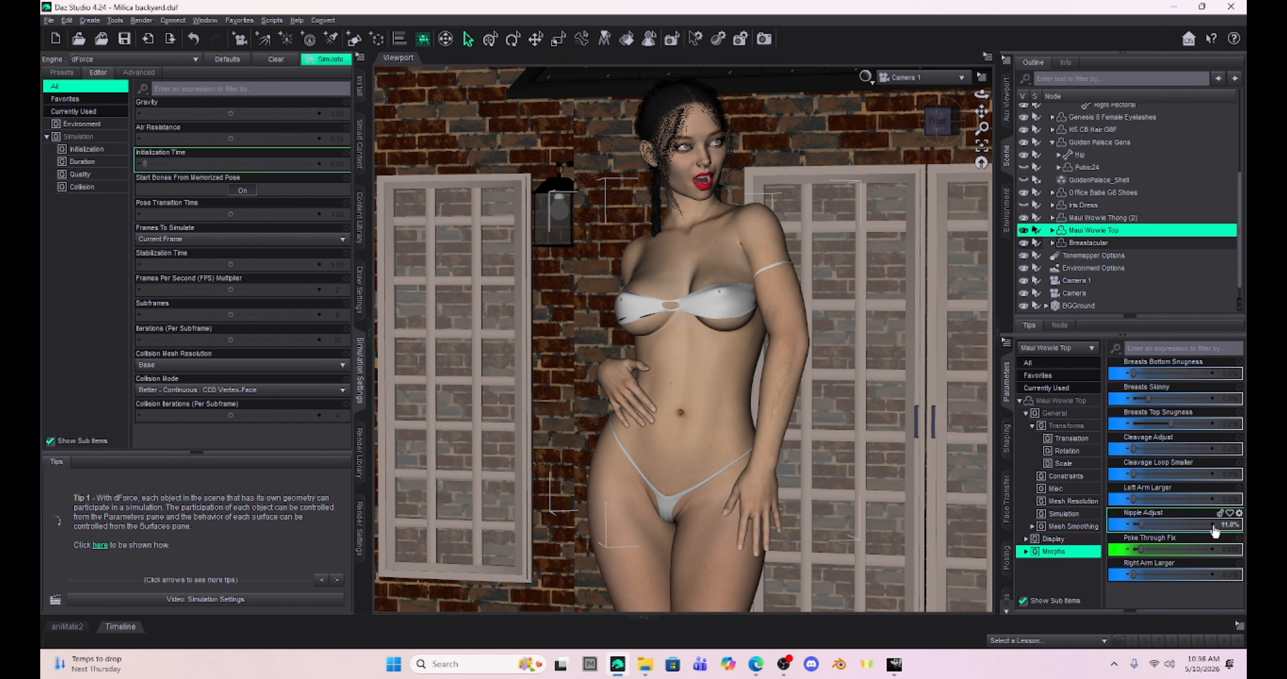
drag(1143, 524, 1172, 523)
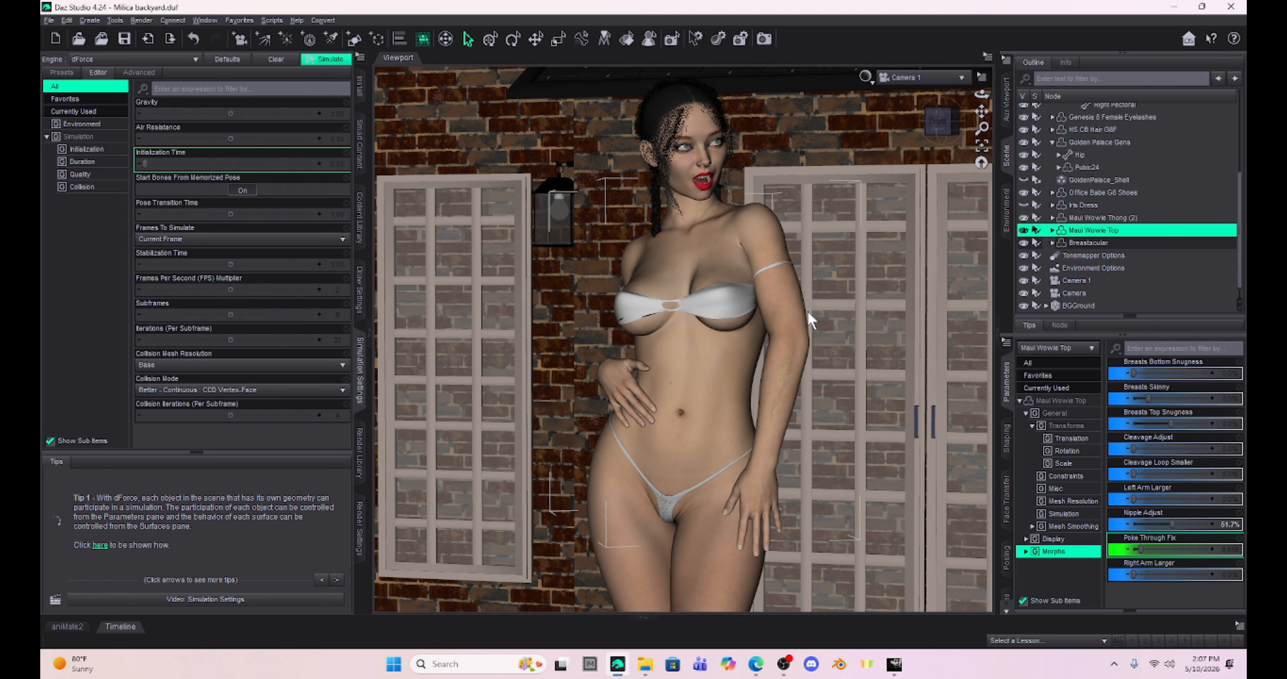
Step: Examine the fit and surface of the thong close up on the figure
scroll(809, 320, up, 3)
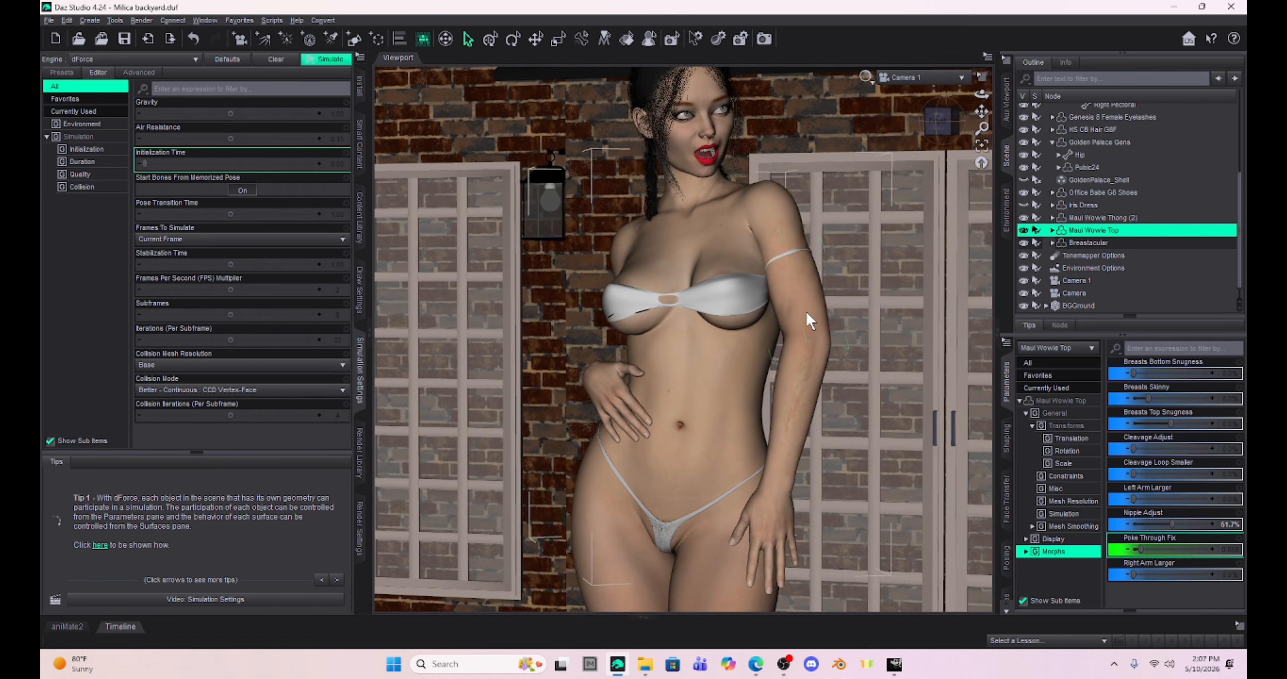
scroll(809, 320, up, 2)
drag(982, 111, 1043, 6)
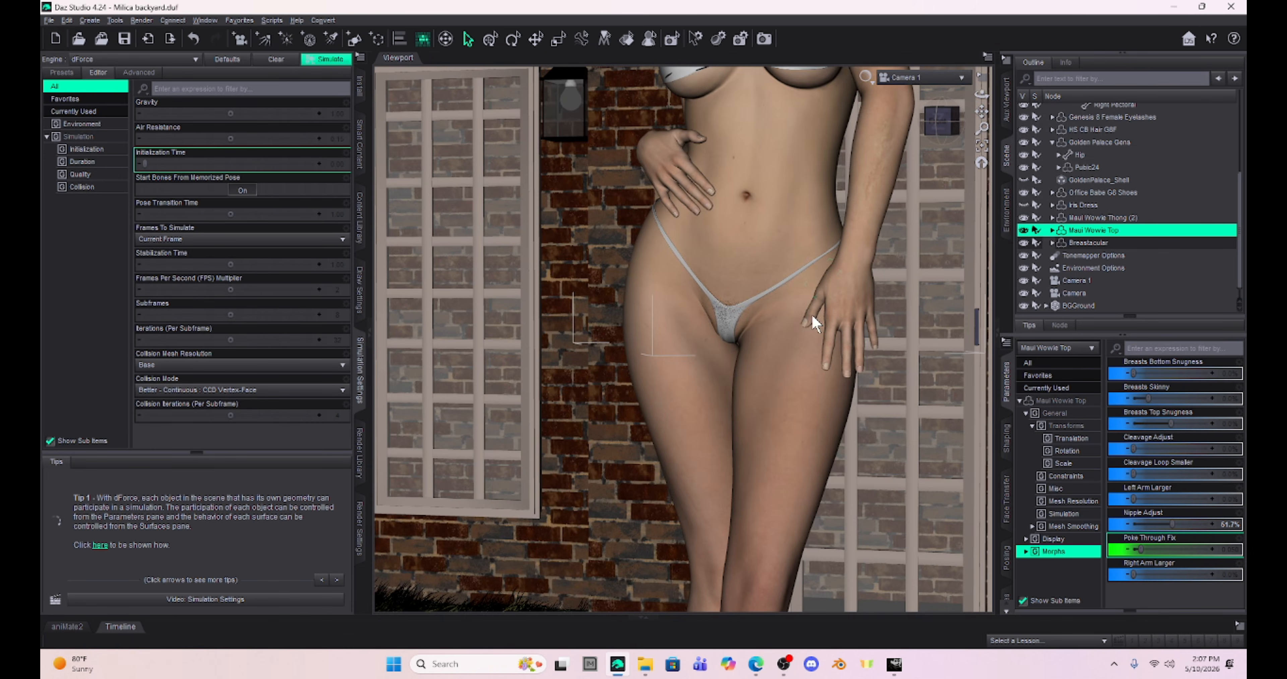
scroll(810, 315, up, 3)
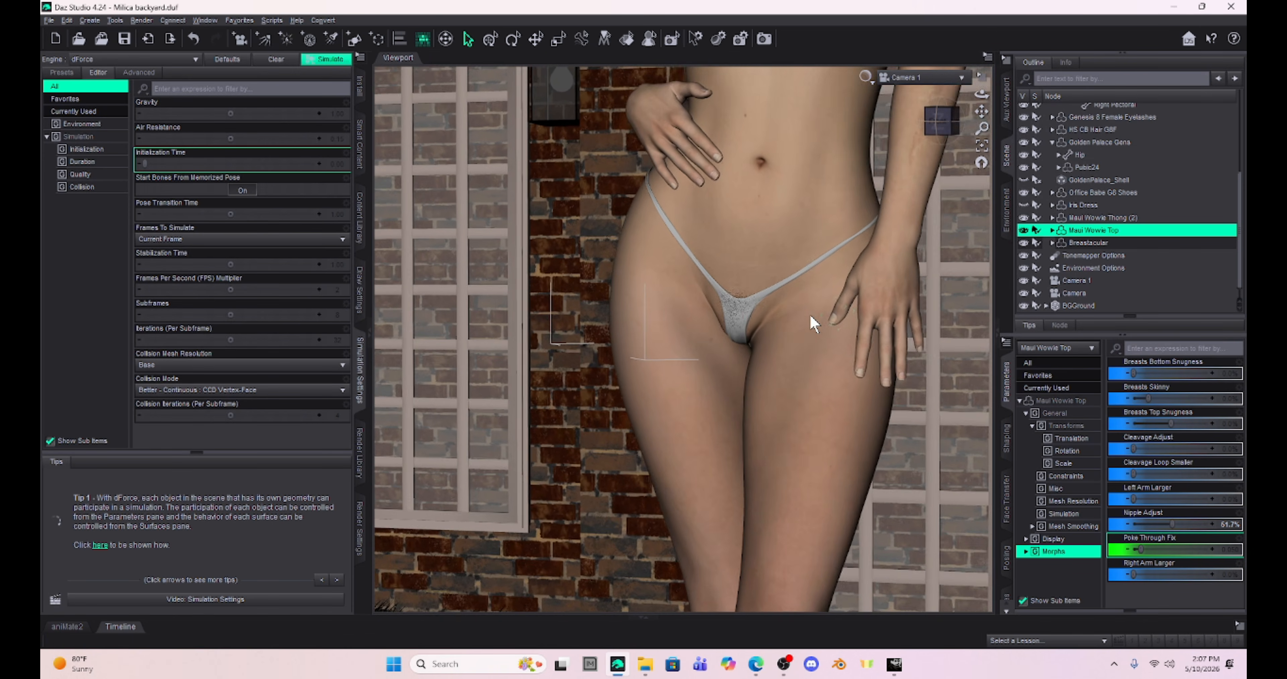
scroll(813, 323, up, 3)
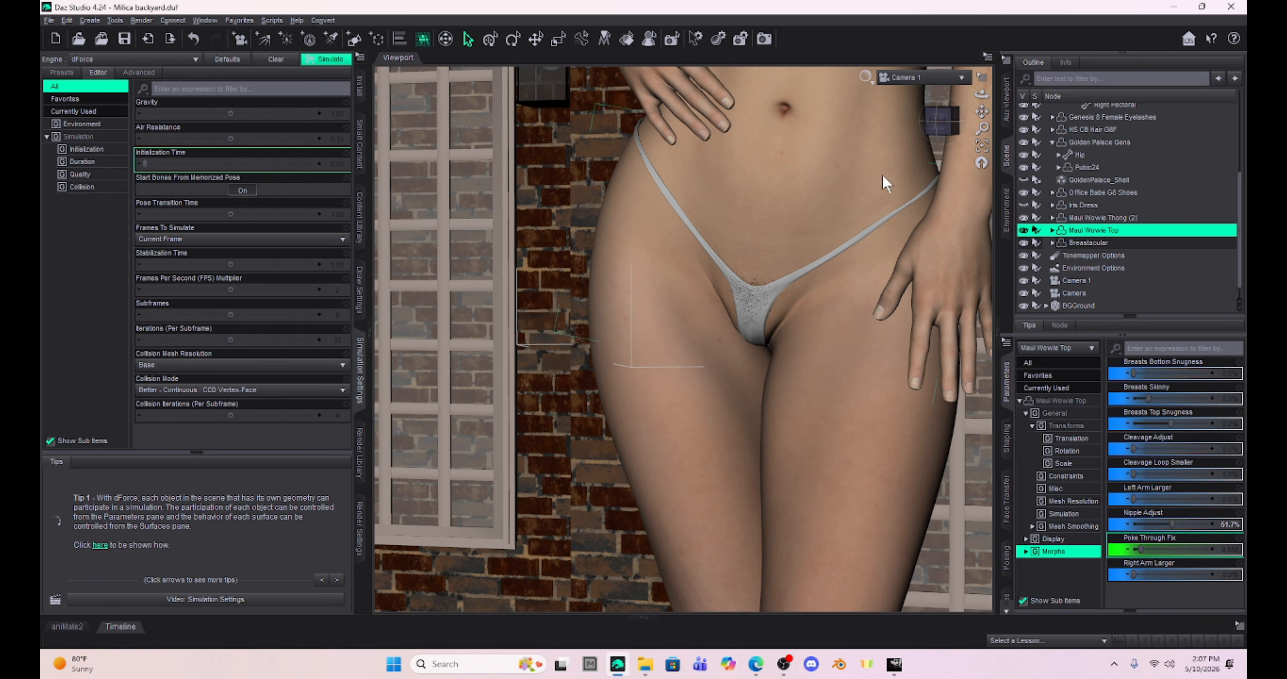
drag(977, 111, 964, 116)
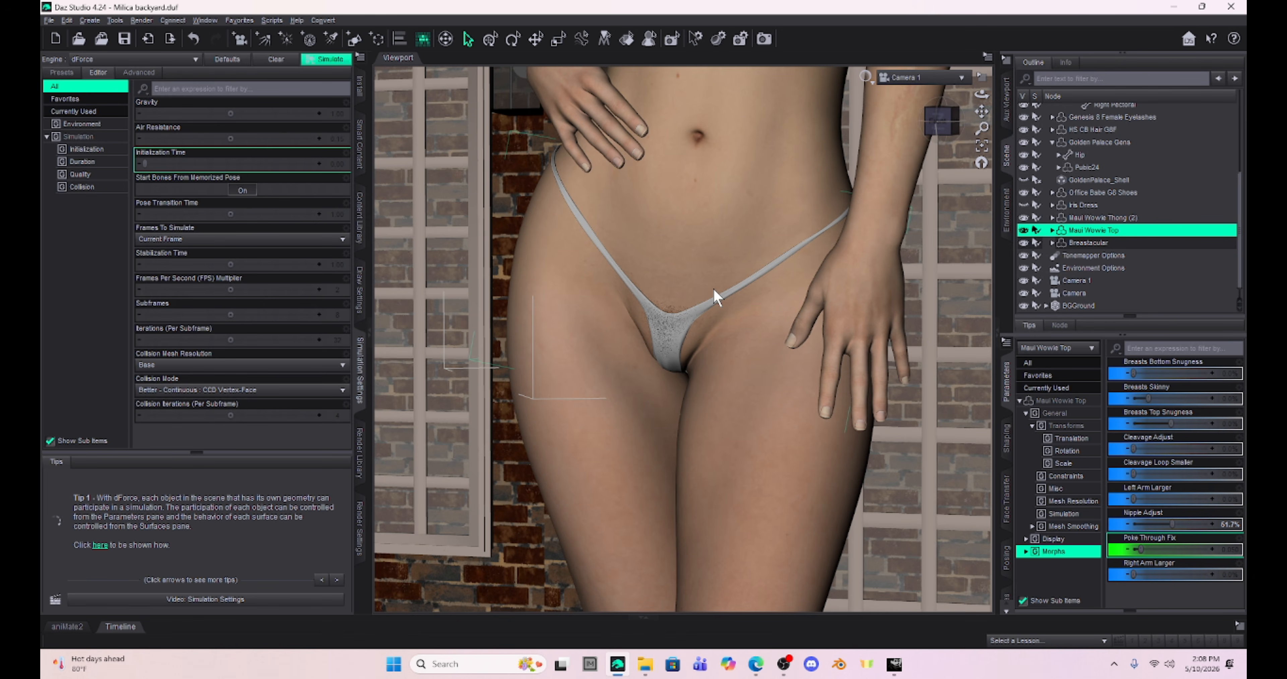
Step: Render the scene from Camera 1 with the figure framed from head to upper thighs
scroll(714, 297, down, 5)
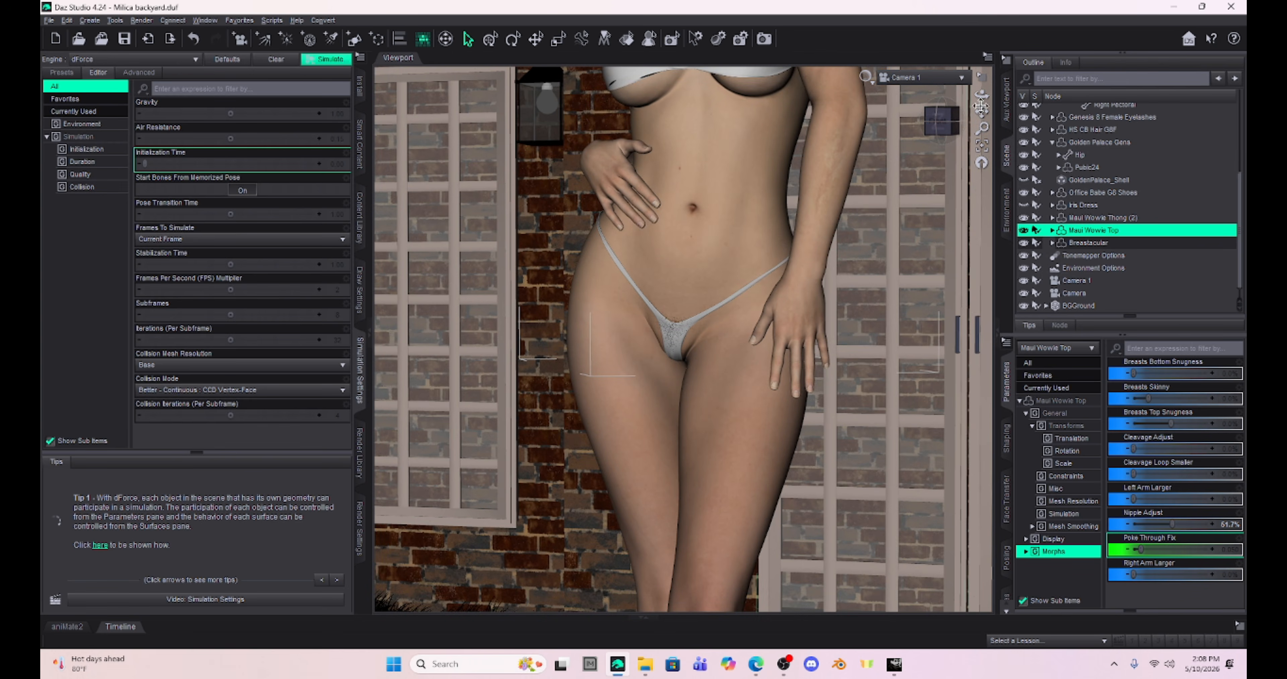
drag(980, 107, 991, 122)
scroll(764, 275, down, 2)
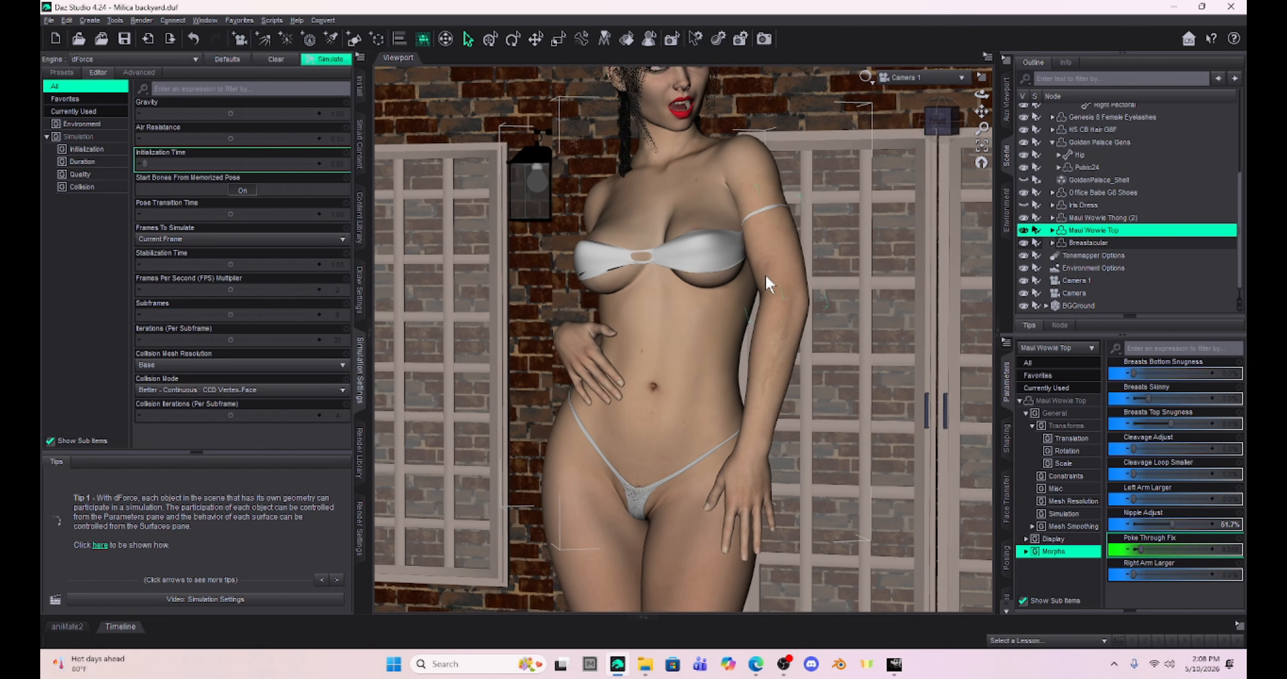
scroll(765, 275, down, 1)
drag(980, 109, 983, 115)
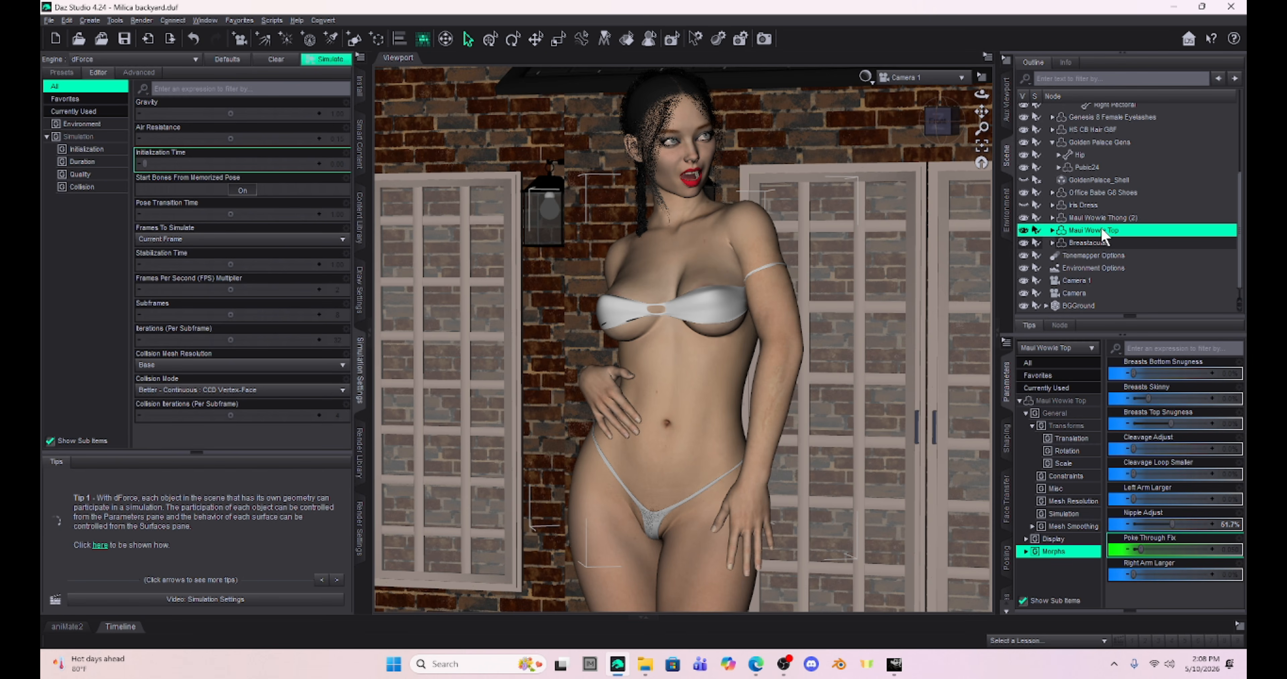
click(765, 40)
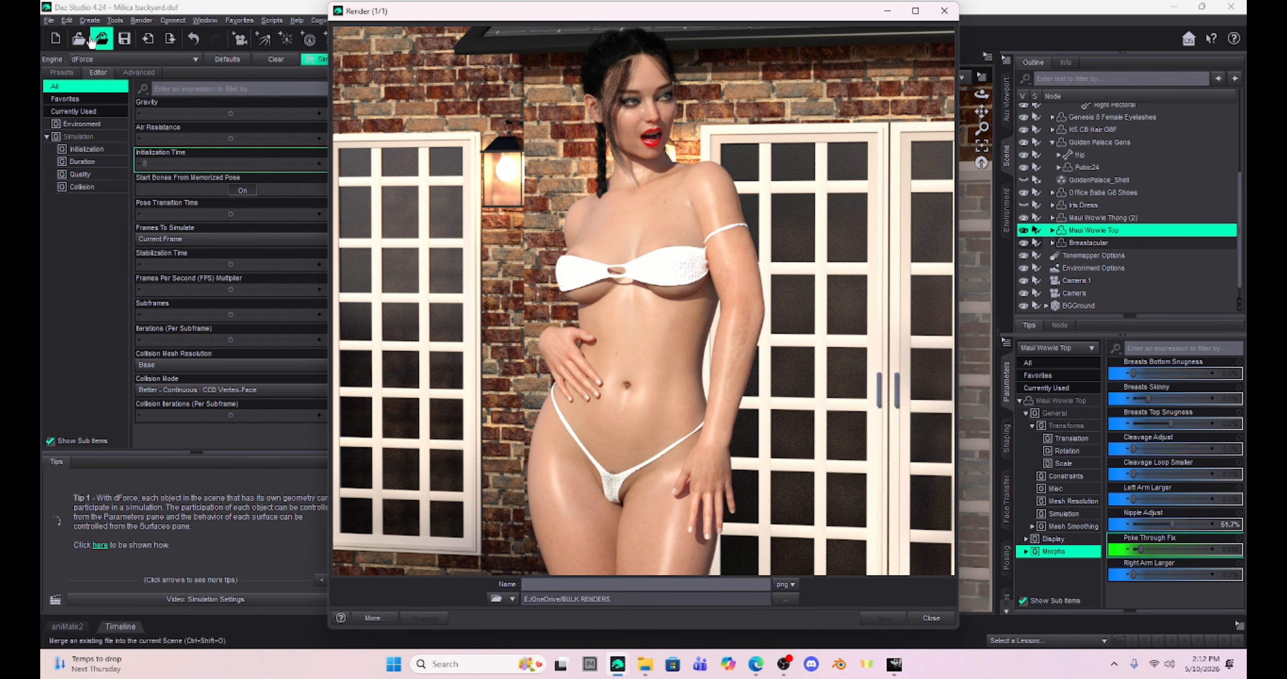
Step: Save the finished render and hide the Pubic24 item under Golden Palace Gens in the scene
click(48, 23)
click(191, 263)
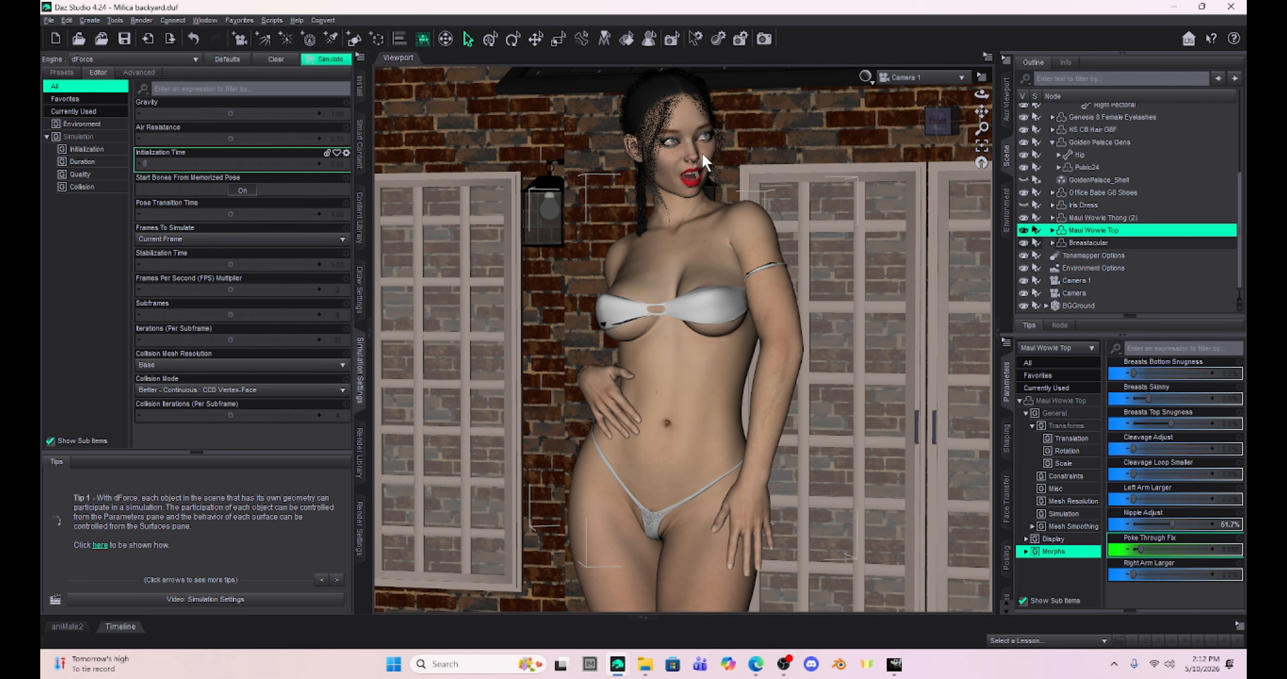
click(1023, 167)
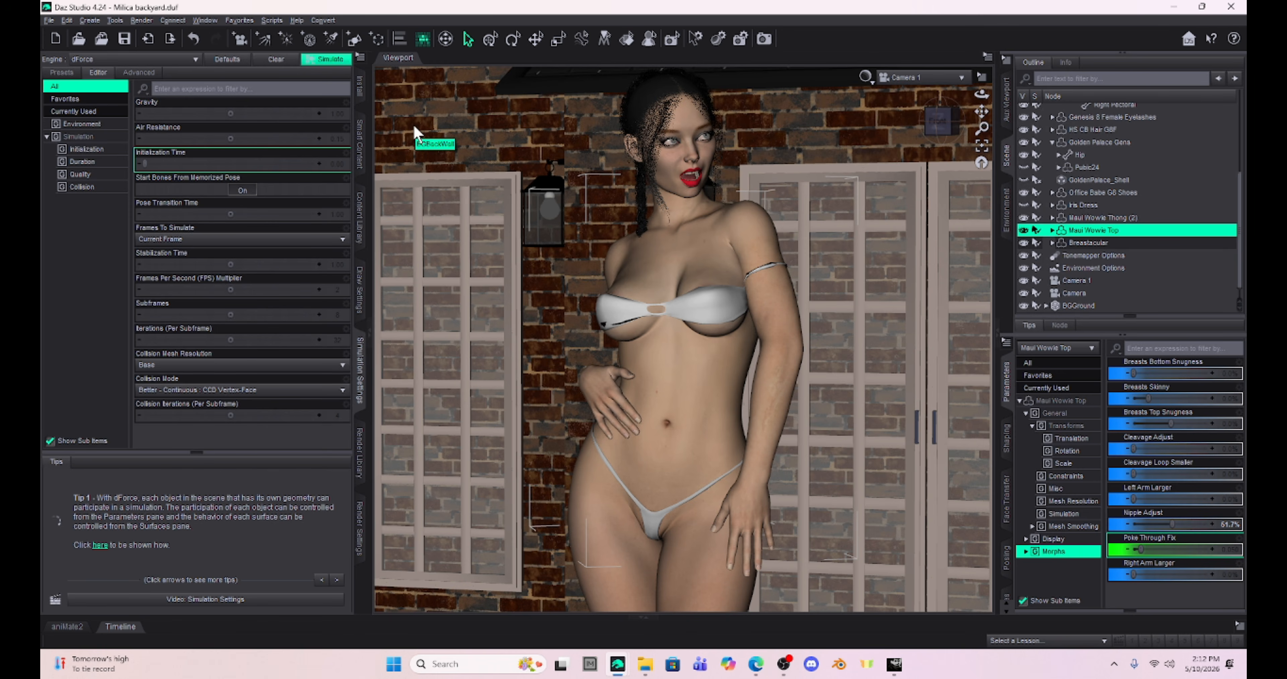
Step: Rotate the hair's Braid R1 bone to X 75.00 and Z -24.00 so the braid swings away from the neck
click(635, 200)
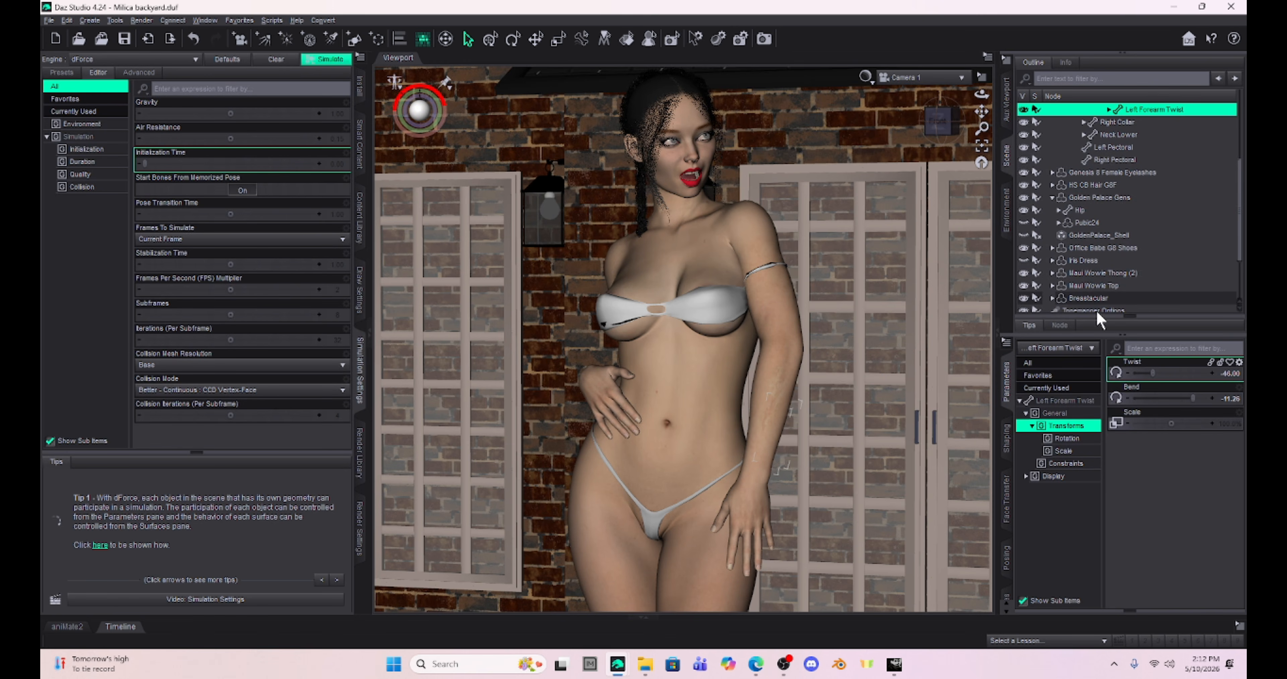
click(638, 210)
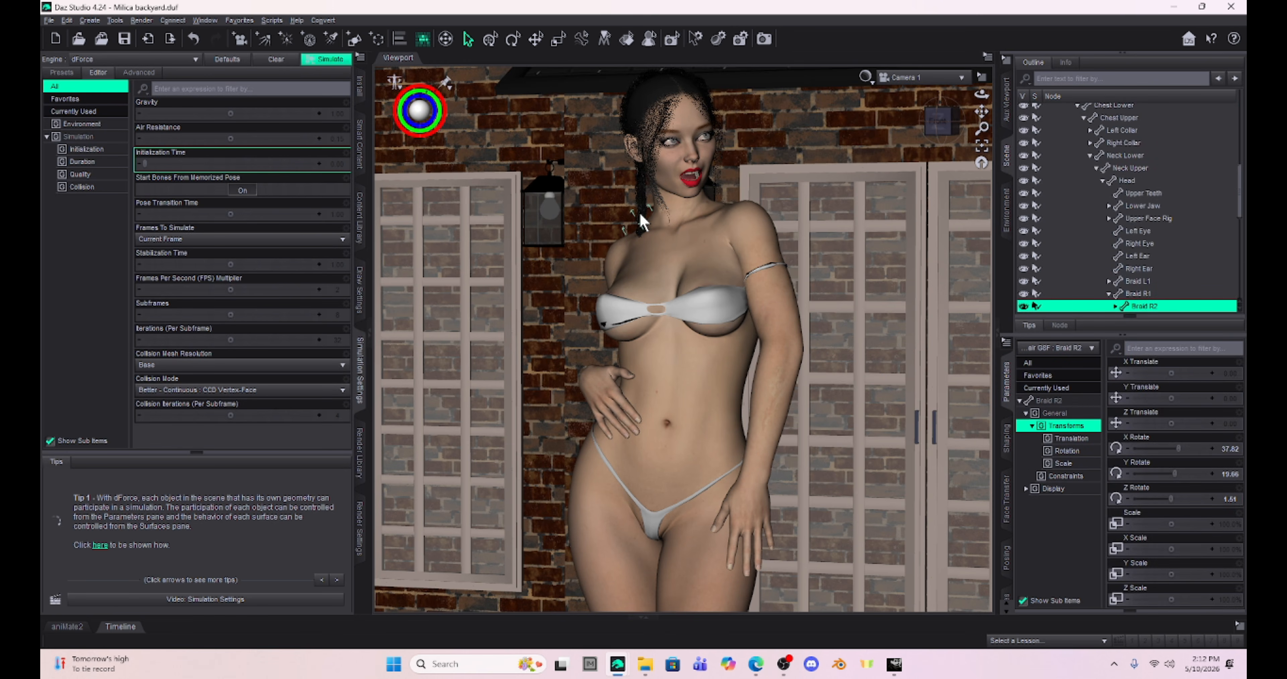
click(1139, 295)
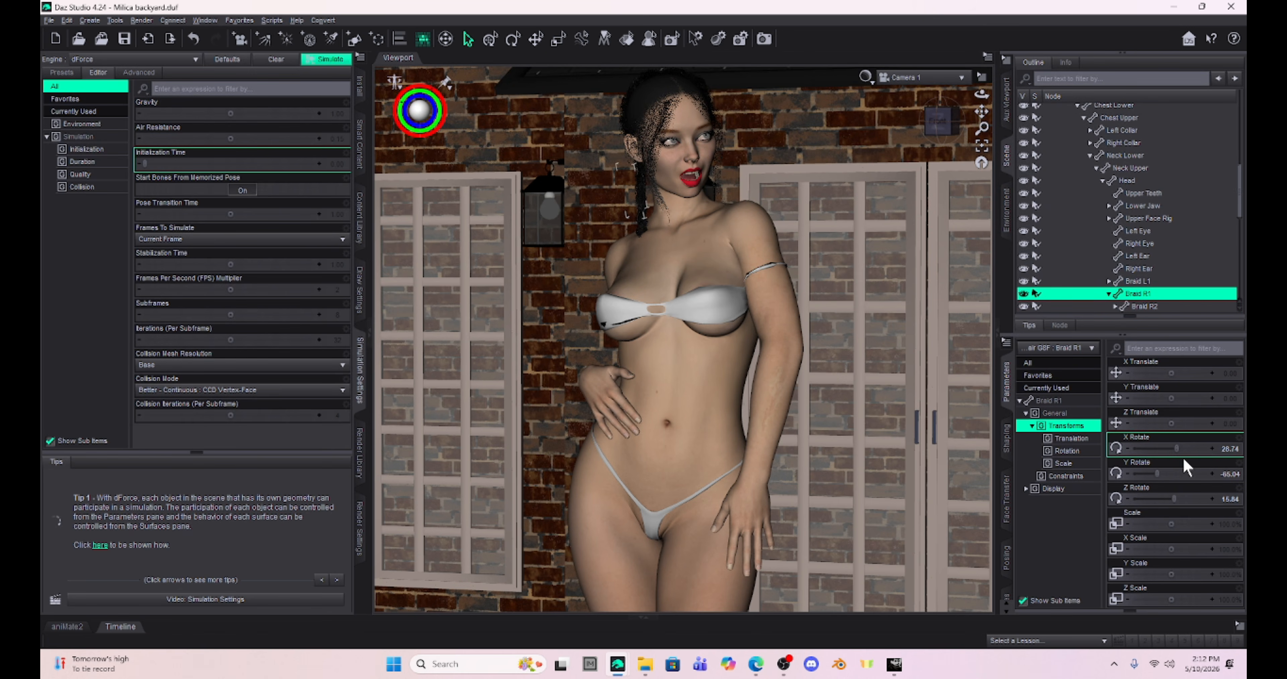
drag(1176, 450, 1186, 459)
drag(1175, 499, 1165, 498)
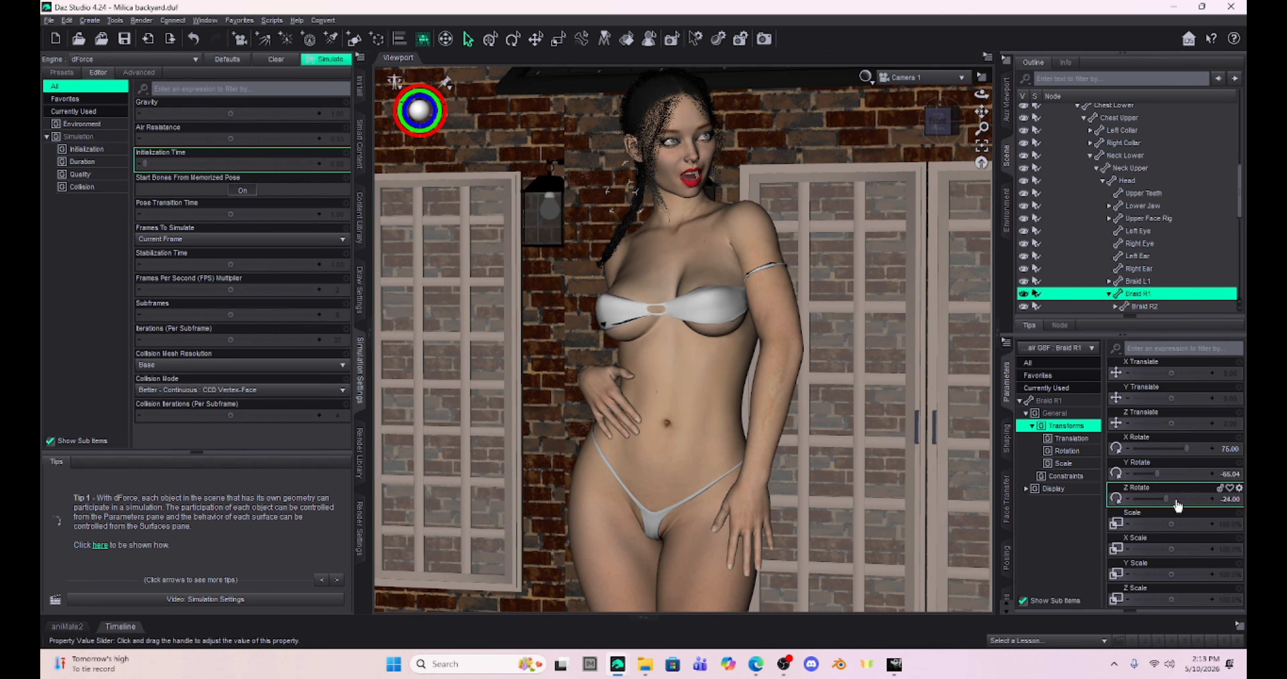
Step: Render the scene from Camera 1 with the repositioned braid and save the result
click(763, 40)
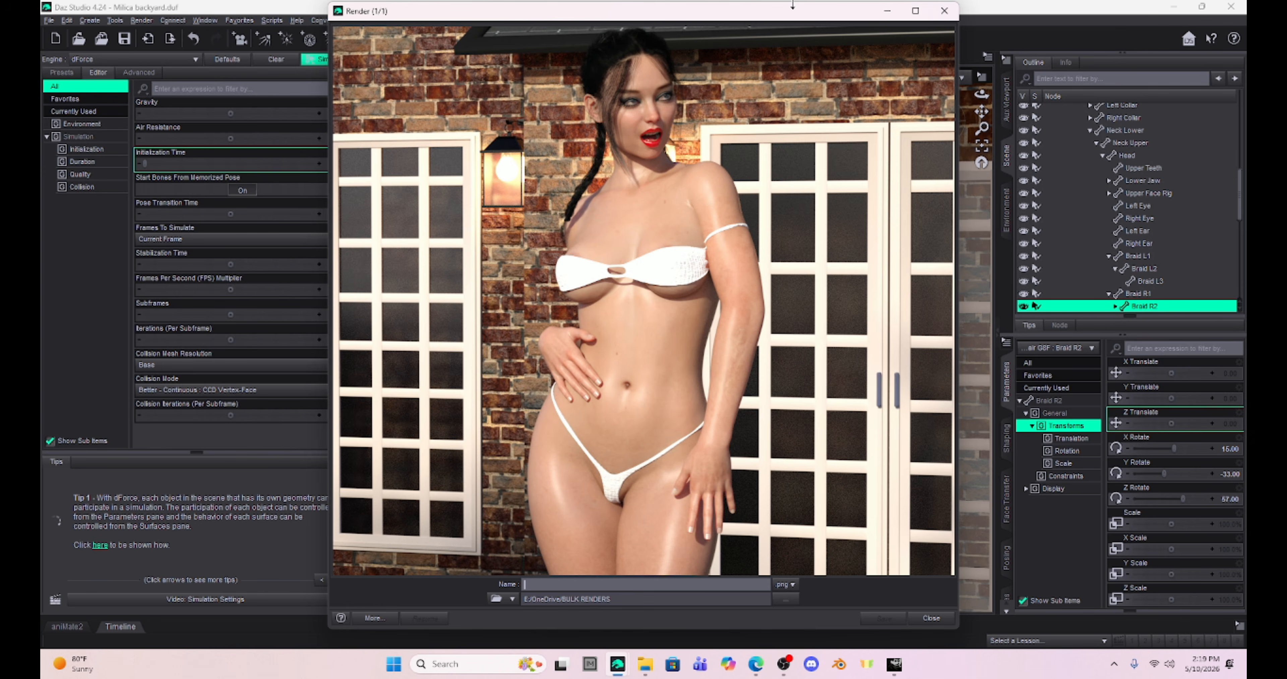
click(50, 21)
click(77, 136)
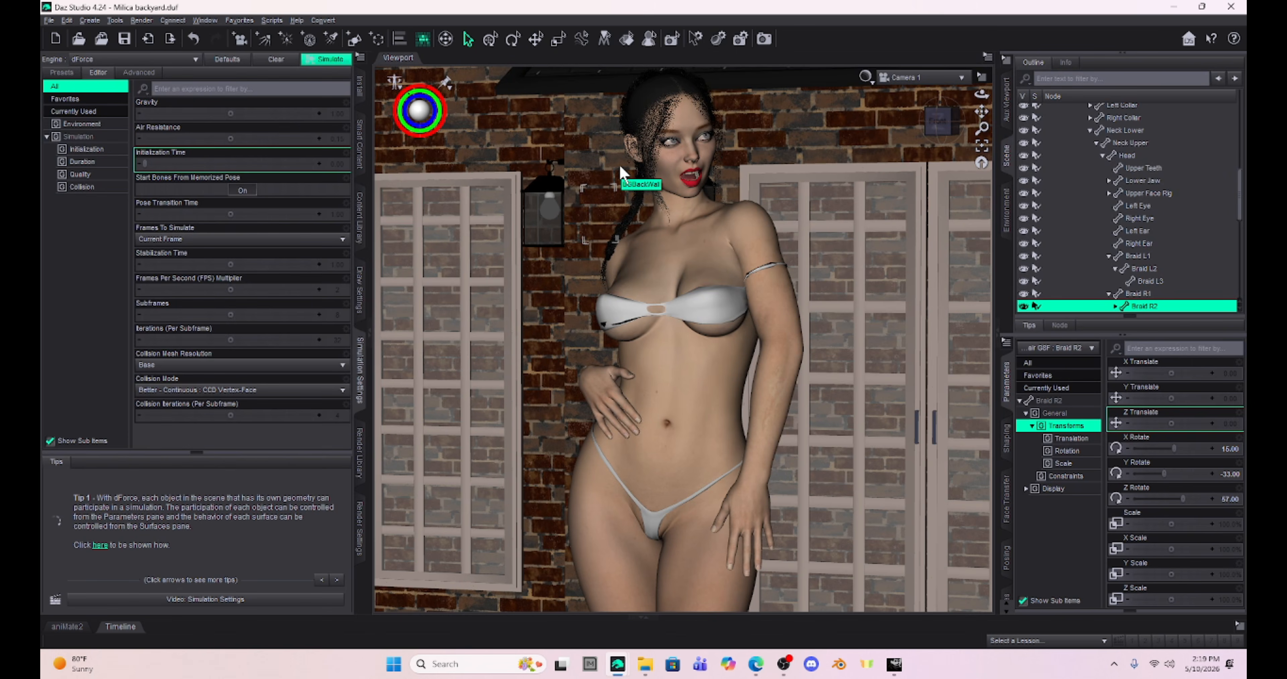
Step: Switch to GIMP and compare the Milica 1 and Milica 2 renders
click(1172, 8)
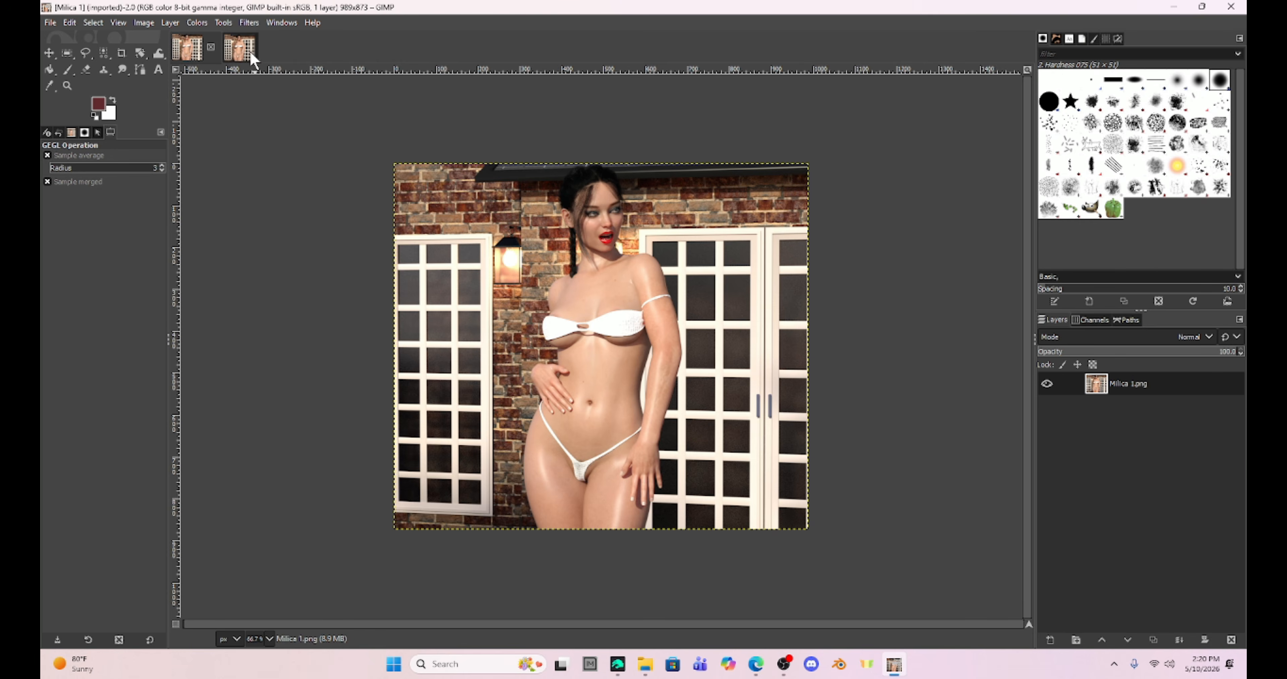
click(194, 48)
click(240, 51)
click(191, 50)
click(250, 51)
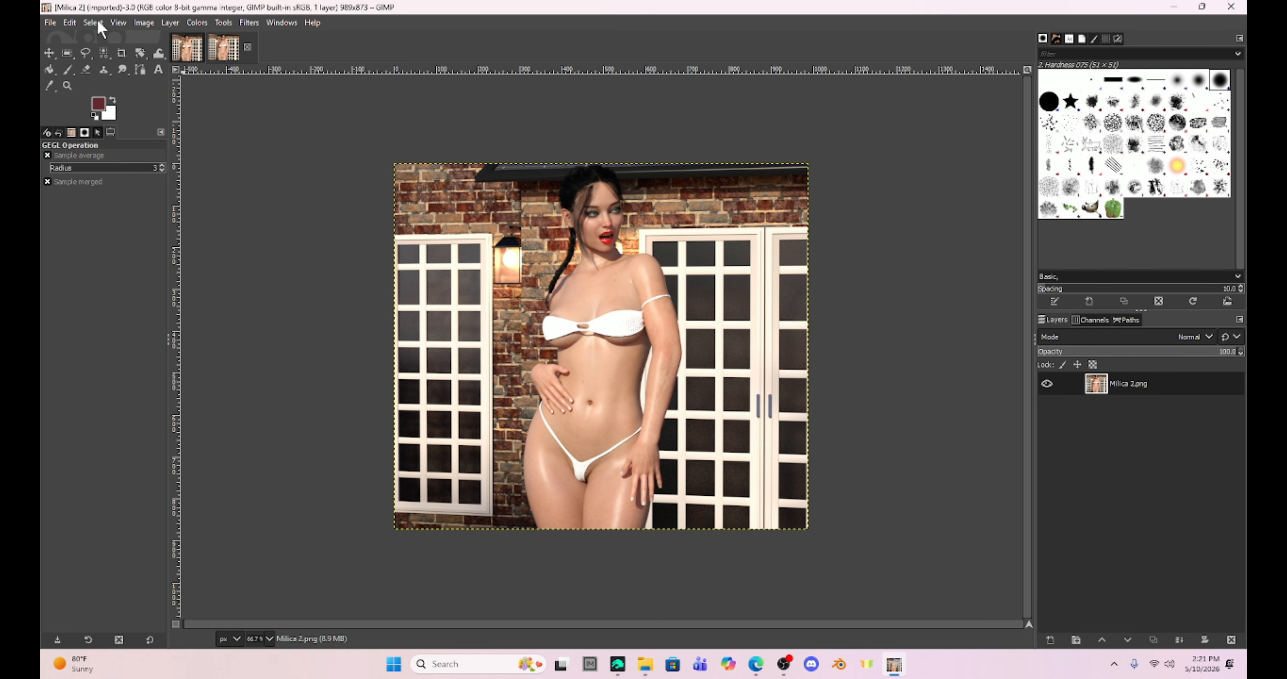
Step: Draw a Free Select outline around the thong and upper thighs in Milica 2 and copy the area
ctrl+scroll(555, 322, up, 5)
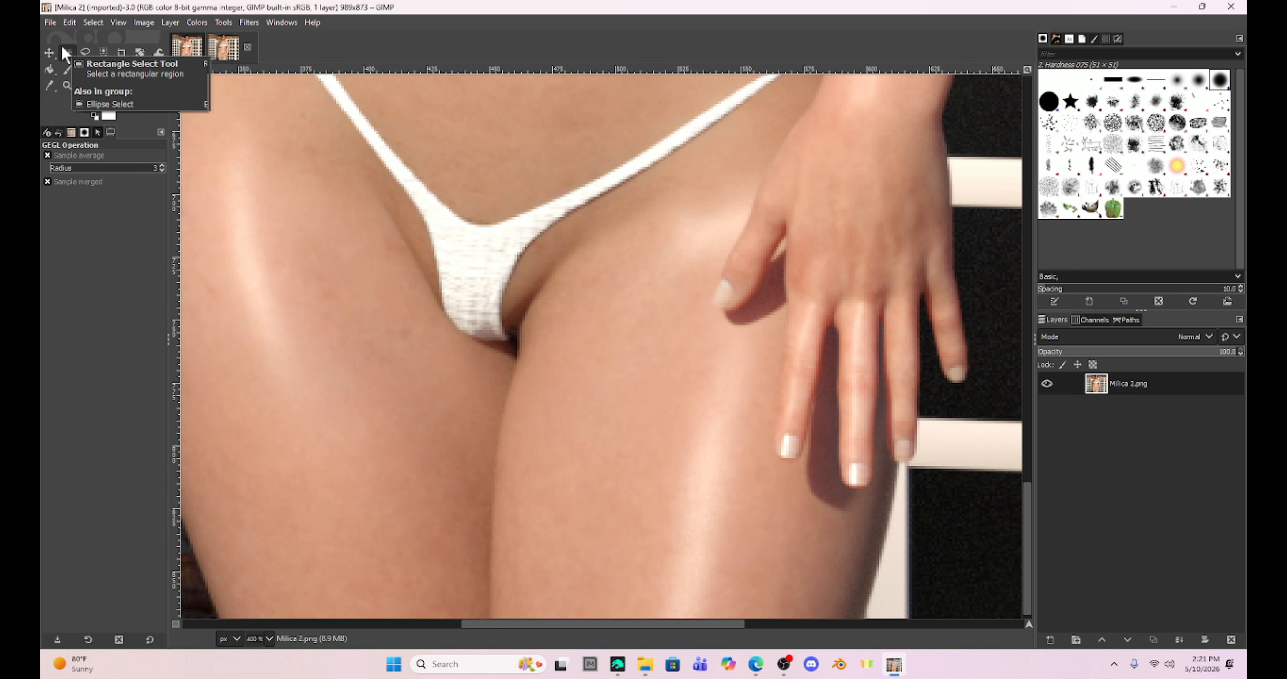
click(85, 52)
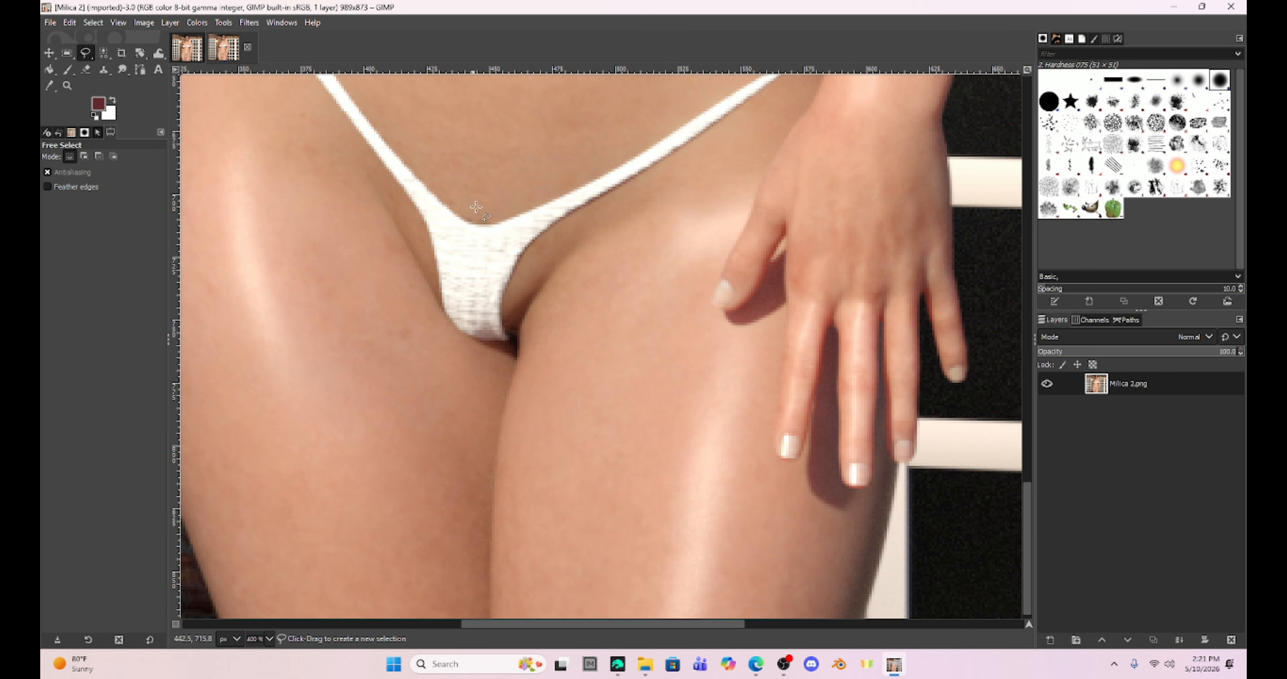
mouse_move(296, 351)
mouse_down()
mouse_move(272, 327)
mouse_move(232, 192)
mouse_move(271, 142)
mouse_move(365, 116)
mouse_move(465, 225)
mouse_move(633, 188)
mouse_move(689, 214)
mouse_move(719, 248)
mouse_move(732, 364)
mouse_move(792, 407)
mouse_move(824, 456)
mouse_move(812, 478)
mouse_move(879, 456)
mouse_move(884, 487)
mouse_move(836, 540)
mouse_move(732, 553)
mouse_move(335, 391)
mouse_move(298, 359)
mouse_up()
double_click(296, 352)
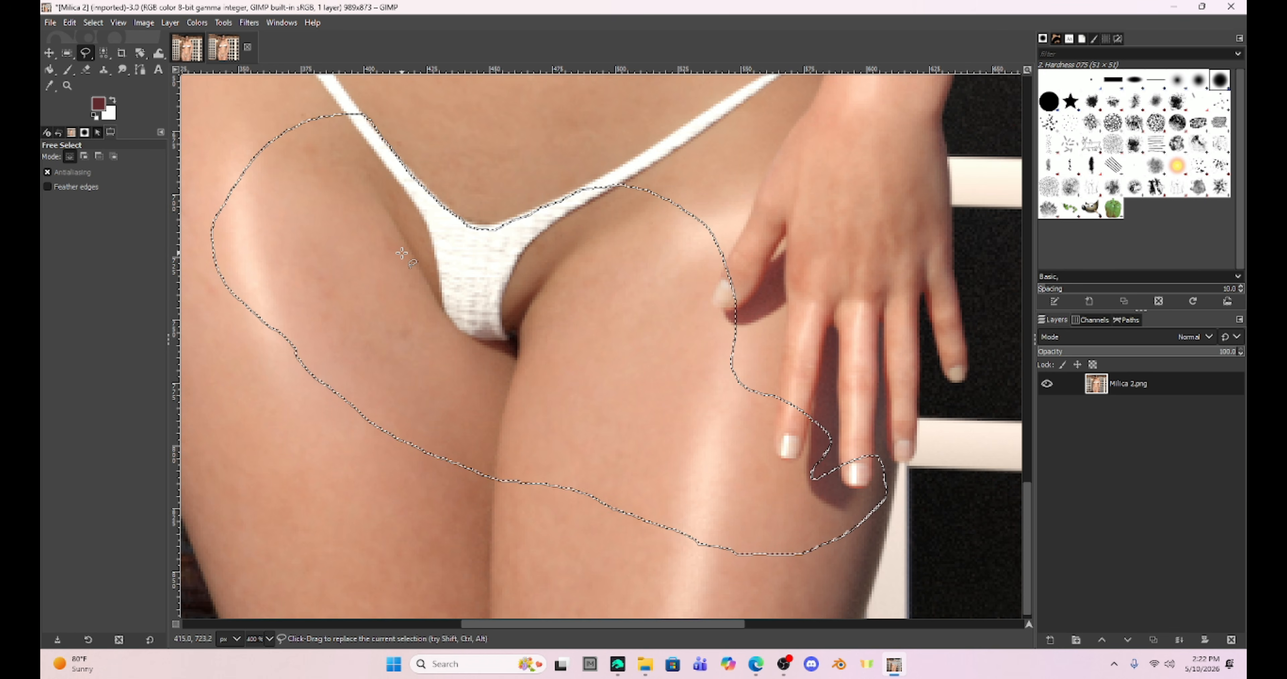
key(ctrl+c)
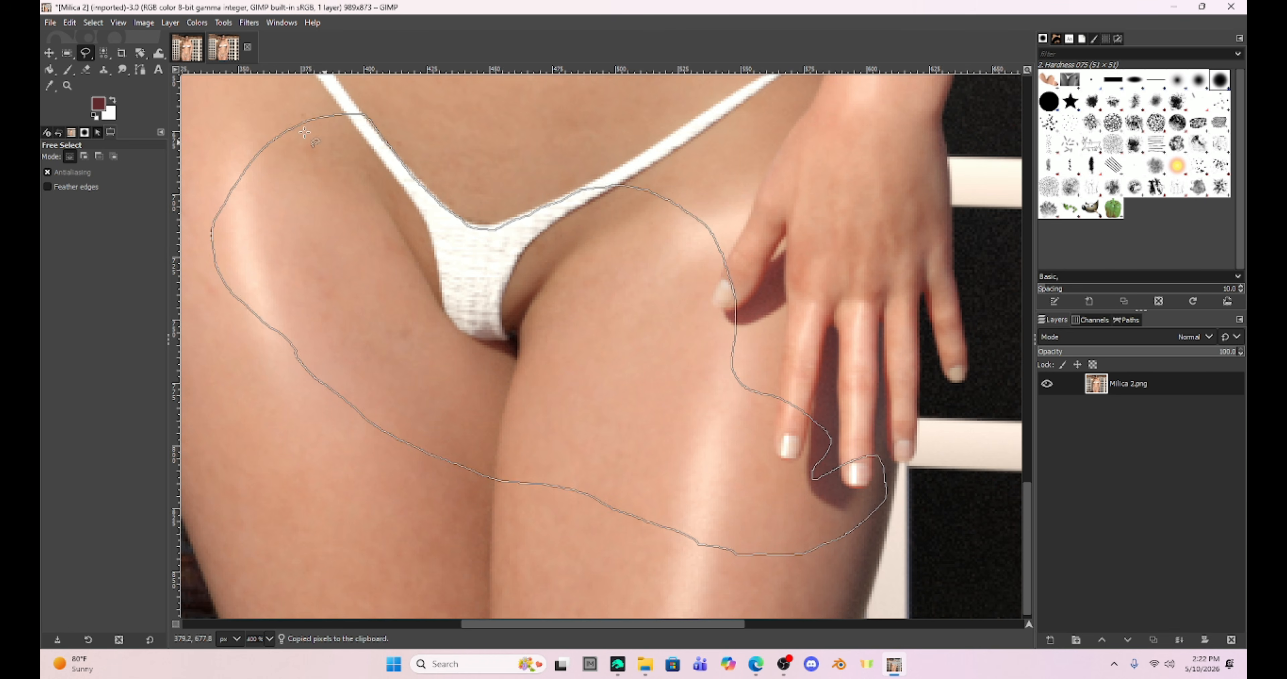
Step: Paste the copied thong area into Milica 1, align it exactly over the original thong, and anchor it
click(189, 52)
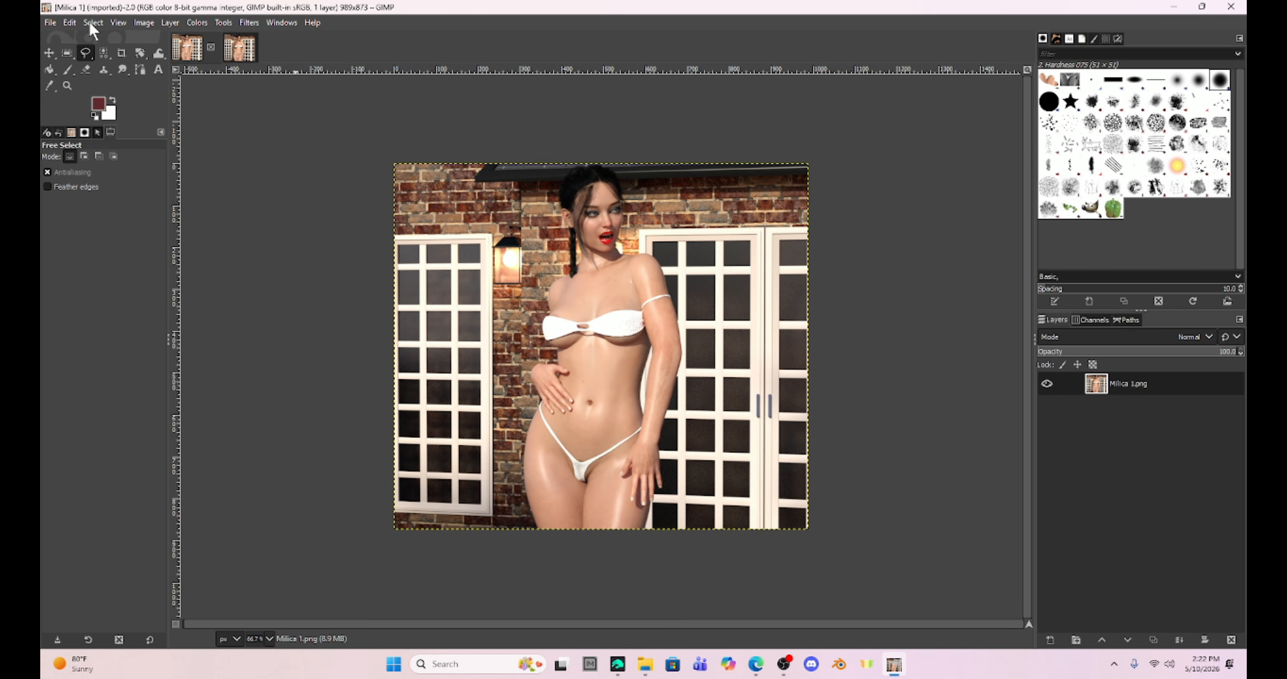
click(118, 24)
mouse_move(150, 82)
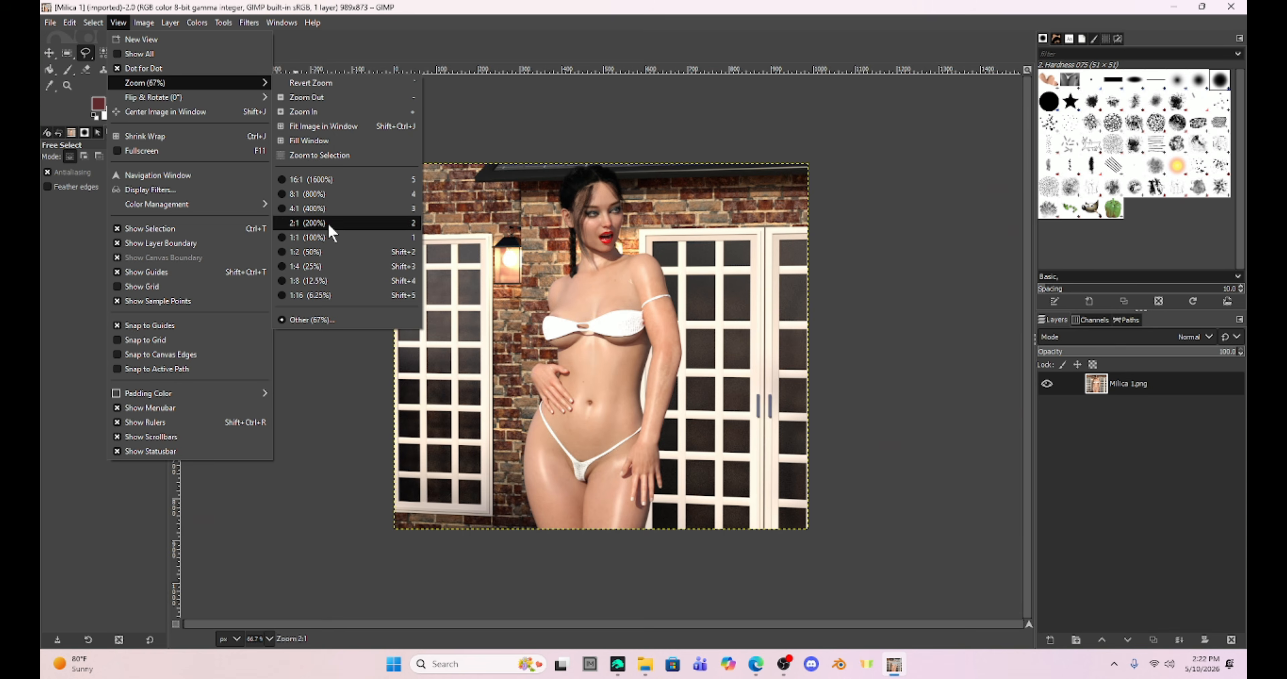
click(330, 208)
key(ctrl)
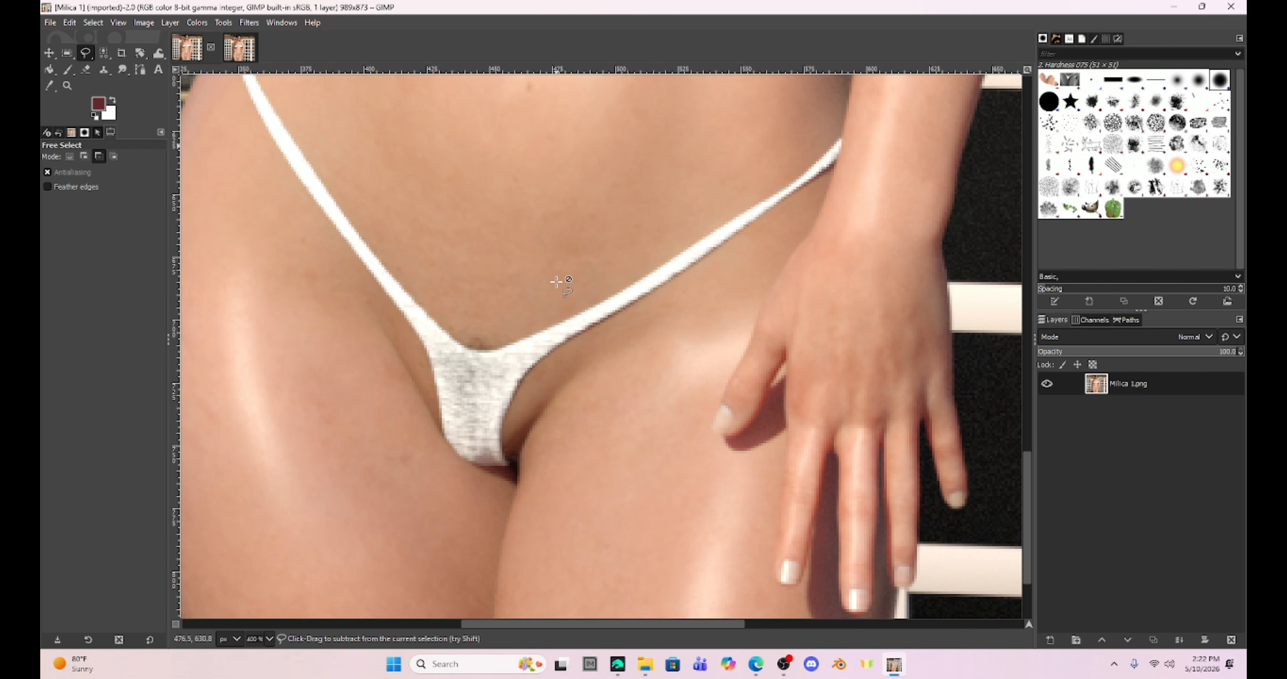
key(ctrl+v)
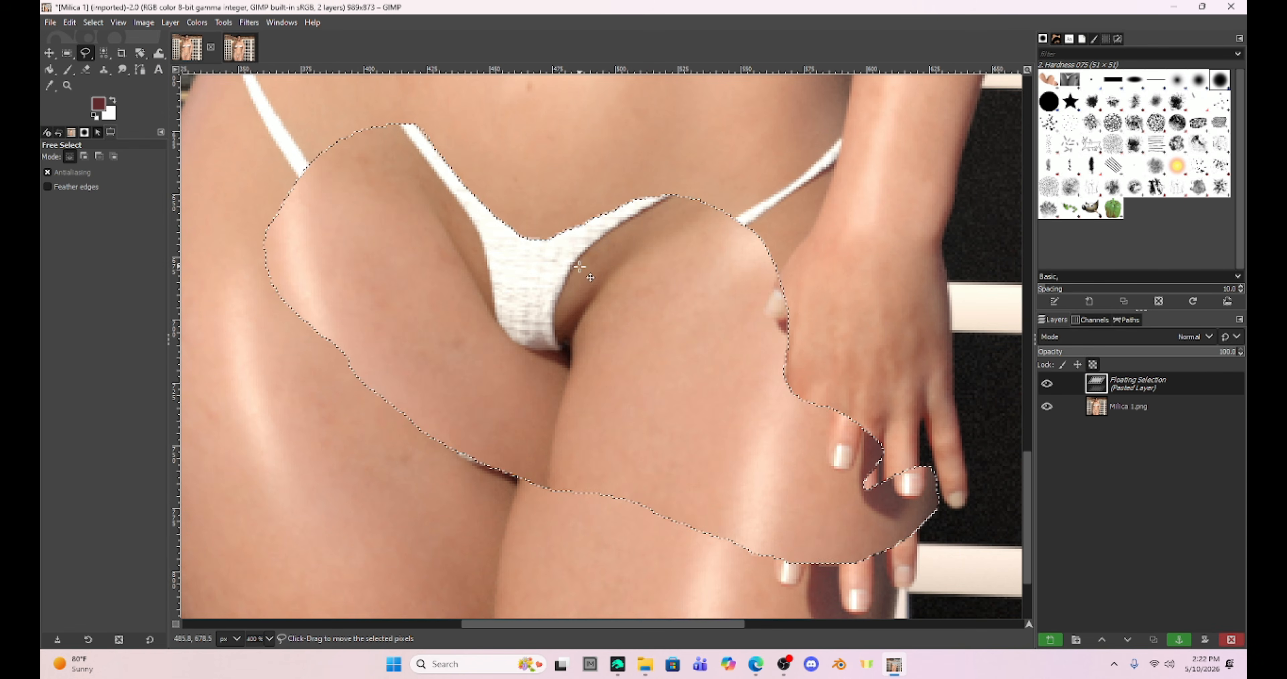
drag(578, 268, 524, 249)
scroll(493, 377, down, 3)
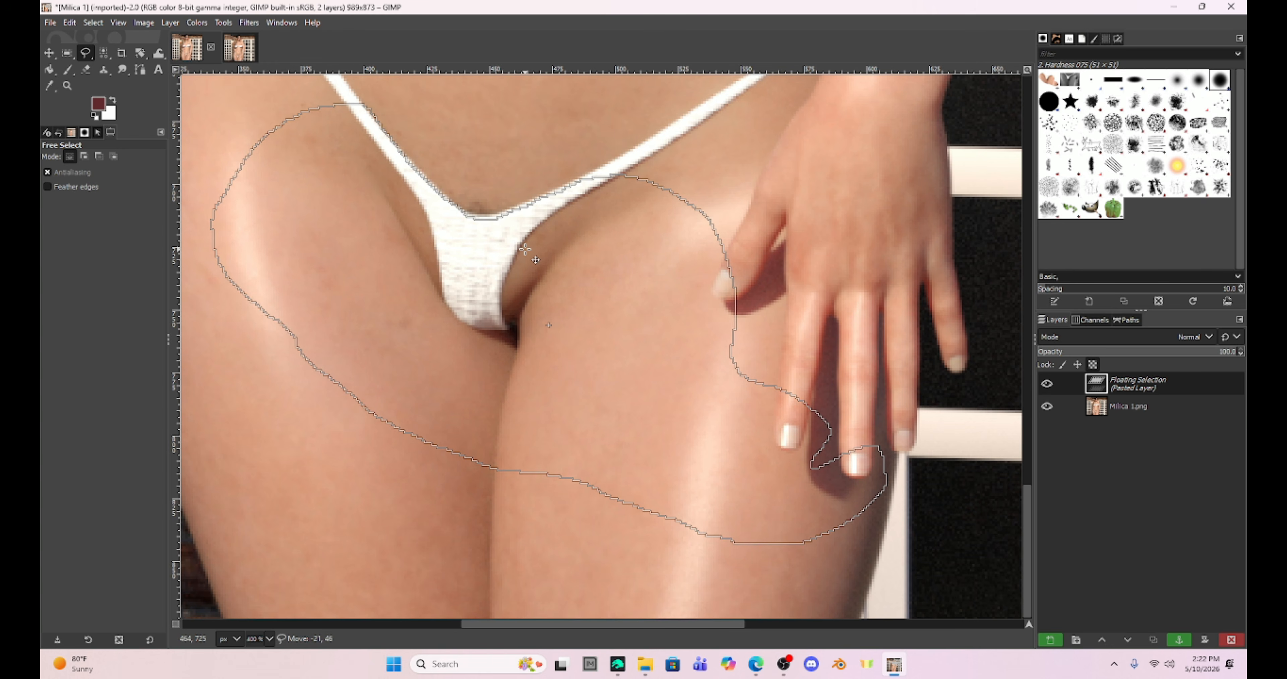
click(807, 173)
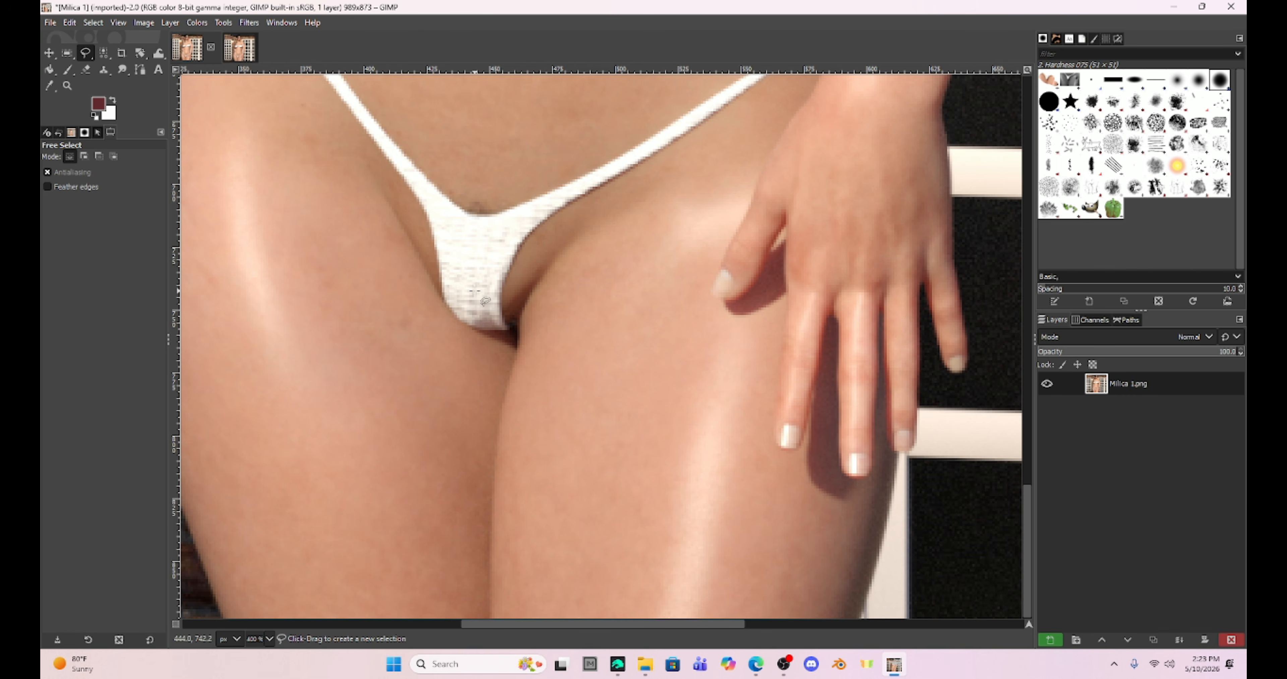
Step: Draw a Free Select outline around the head, braid and wall lamp in Milica 2 and copy the area
click(118, 23)
mouse_move(140, 82)
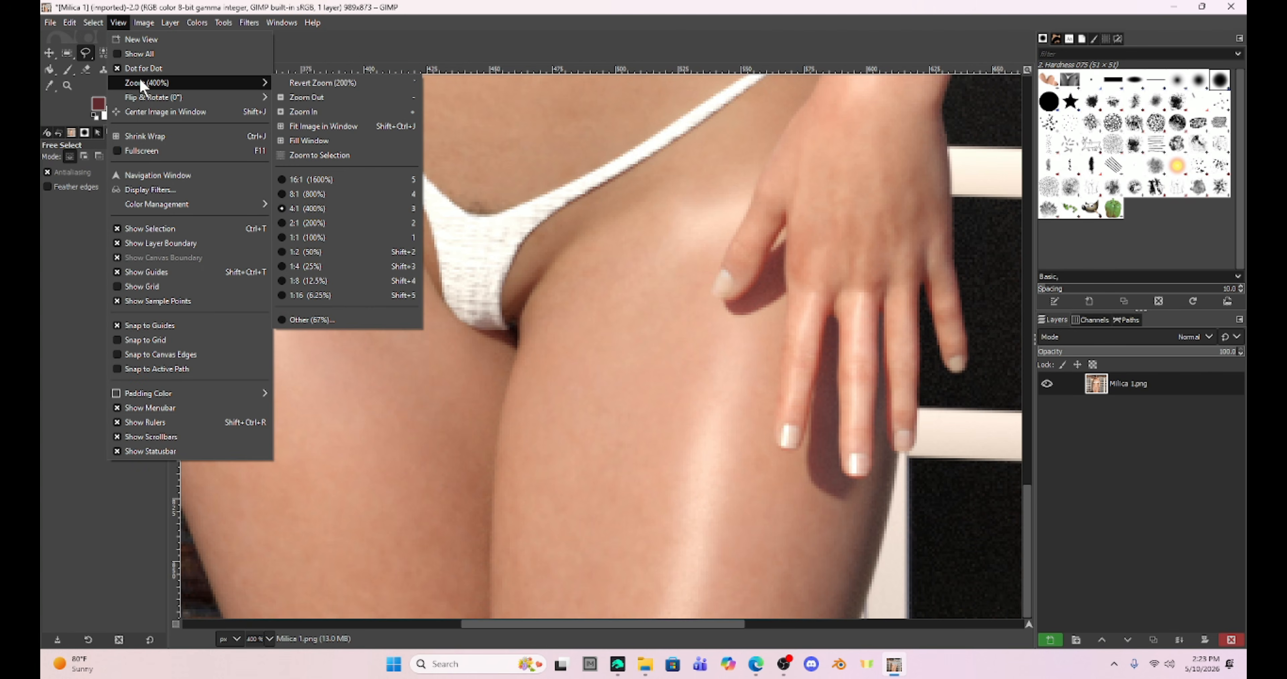
click(360, 238)
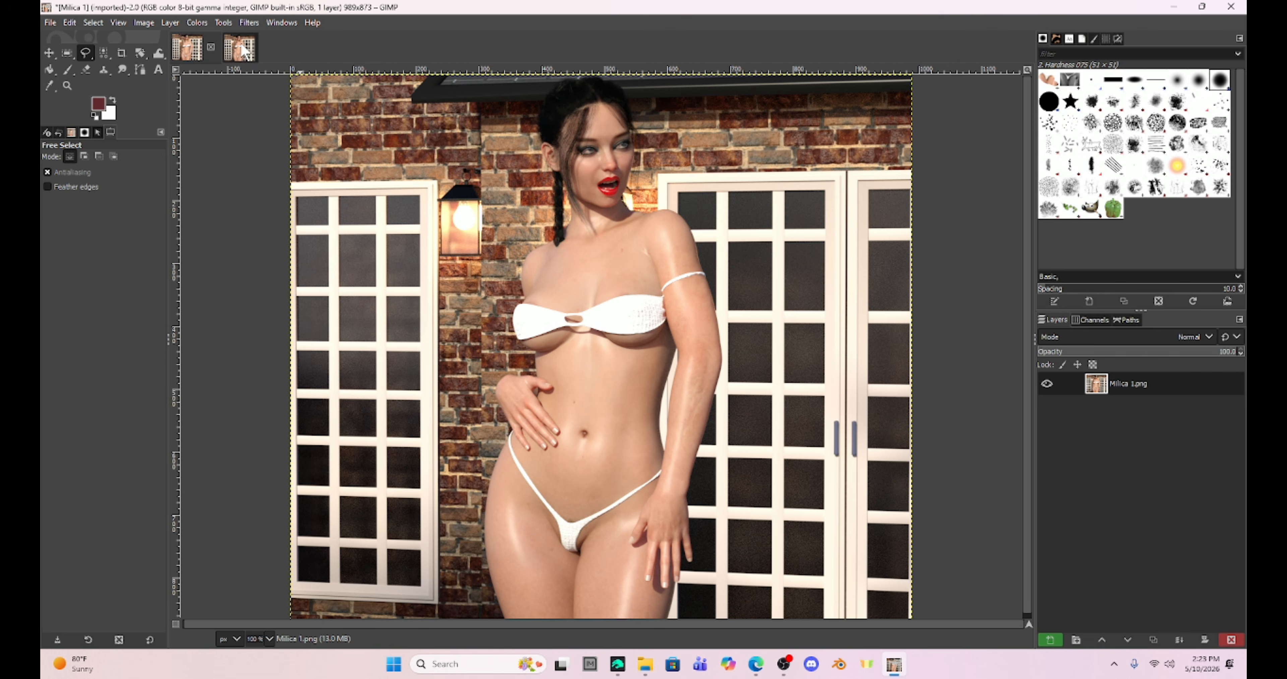
click(226, 50)
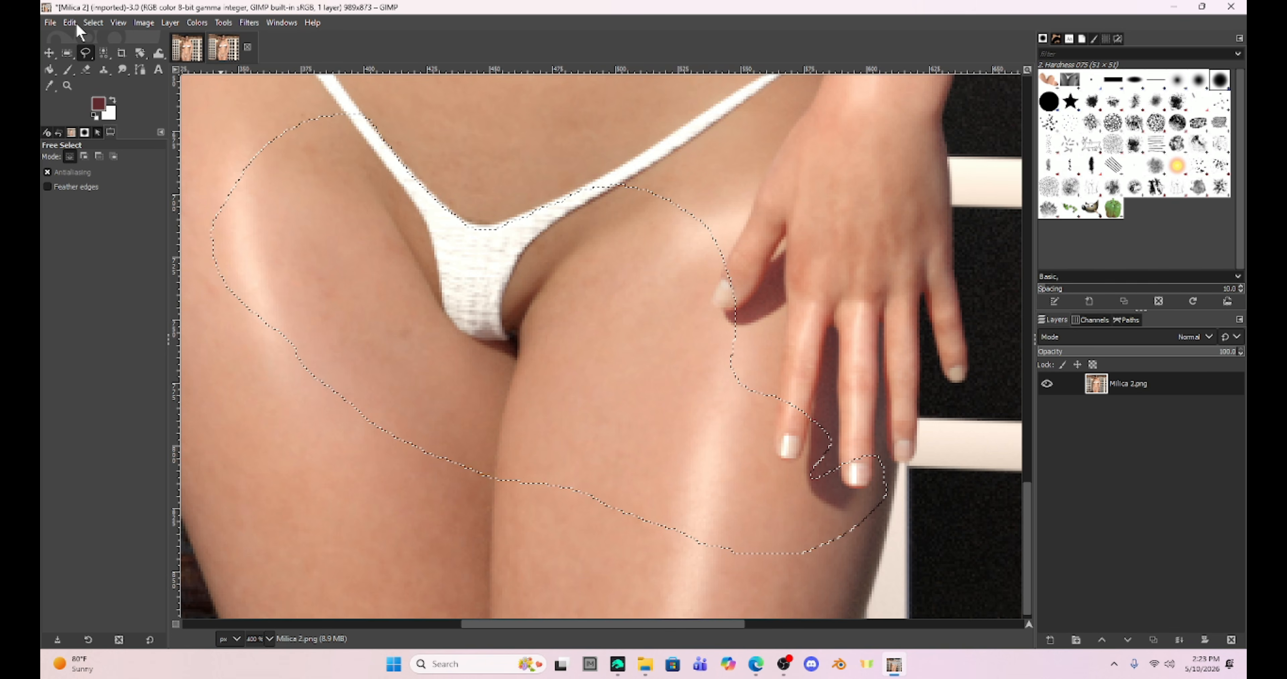
click(118, 22)
mouse_move(127, 85)
key(1)
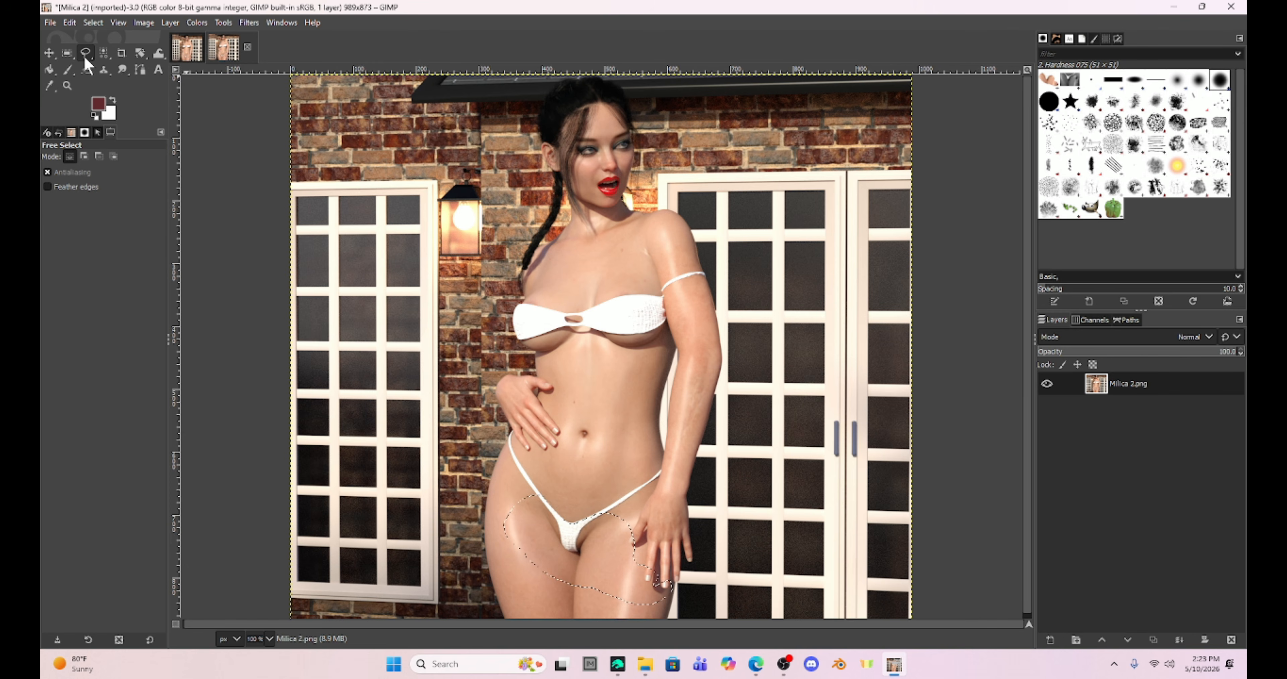
drag(455, 157, 385, 187)
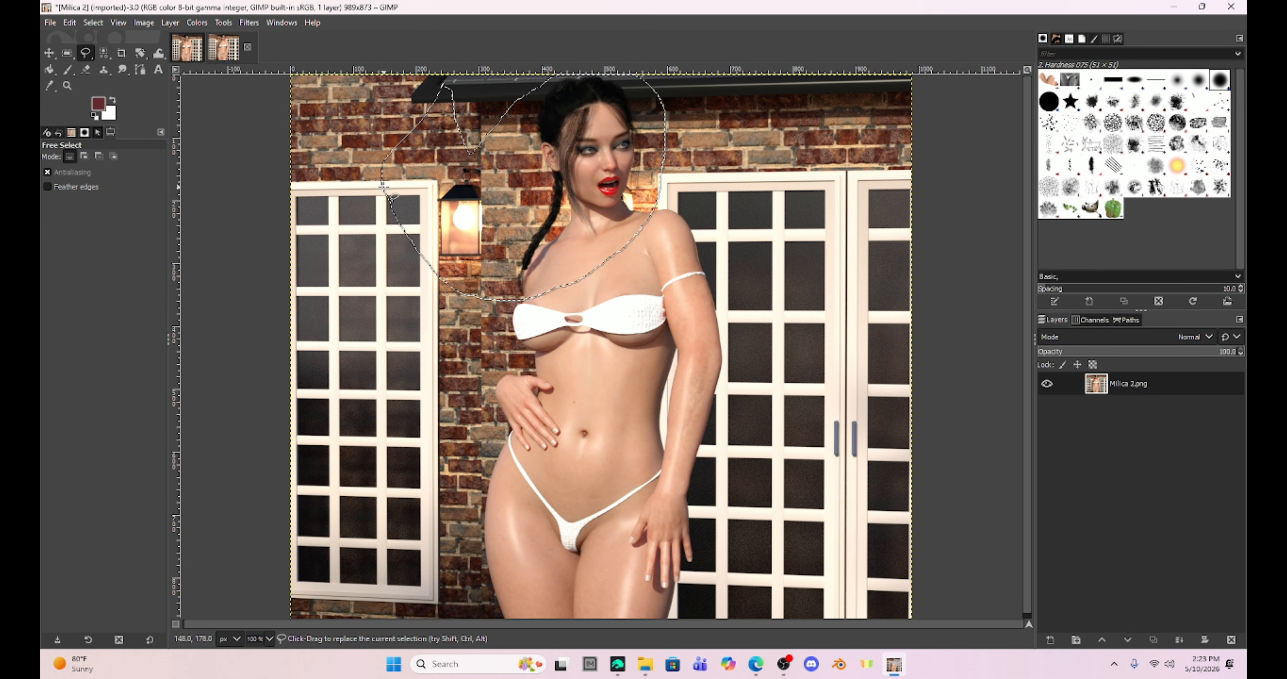
Step: Paste the copied head and braid area into Milica 1, align it over the original head, and anchor it
click(190, 49)
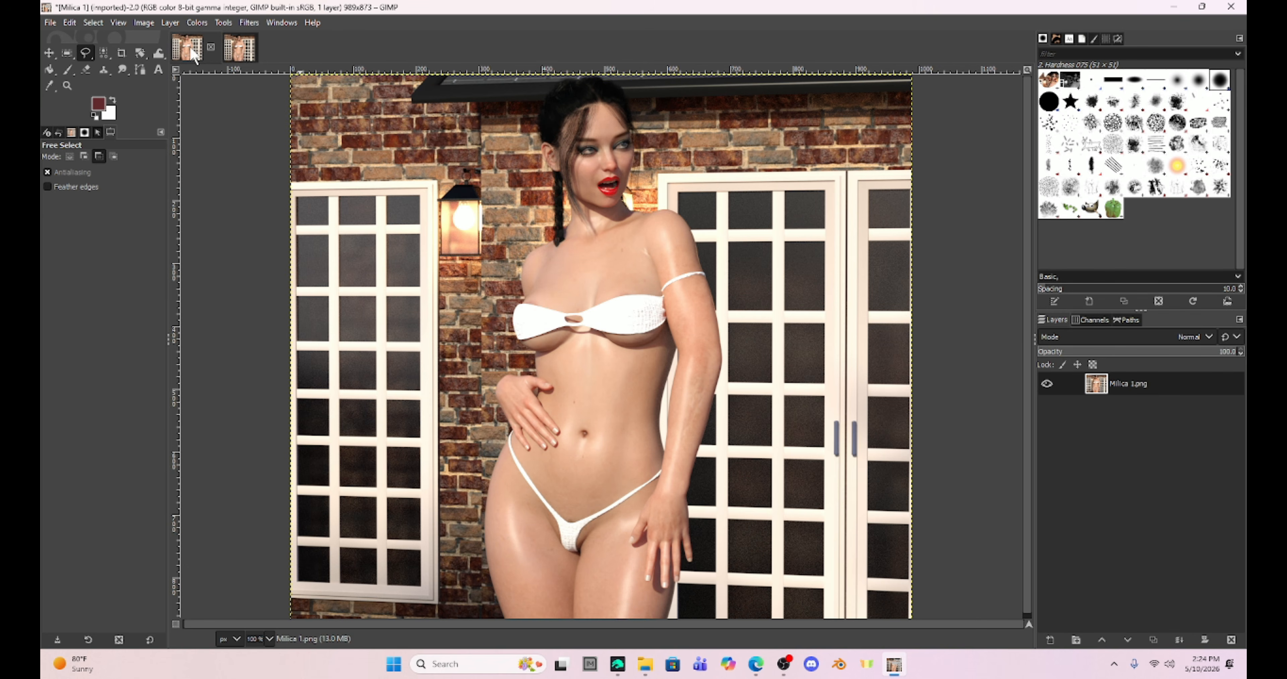
key(ctrl+v)
drag(649, 296, 571, 141)
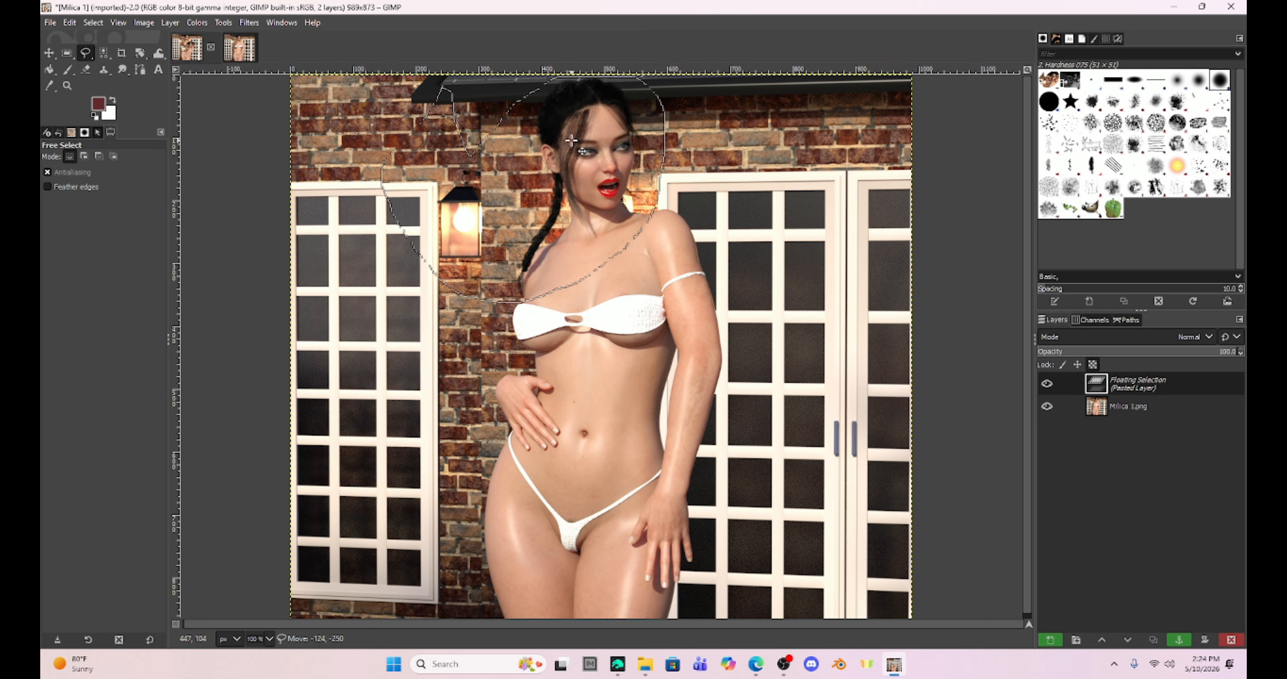
key(ctrl+h)
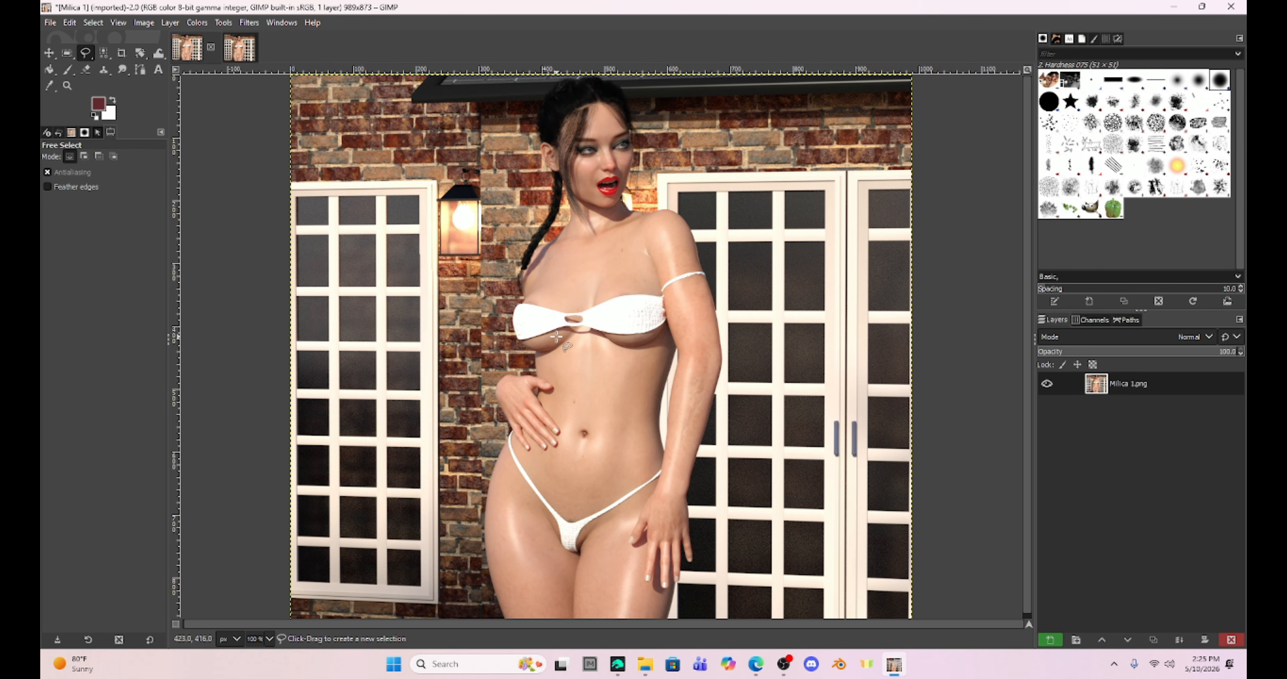